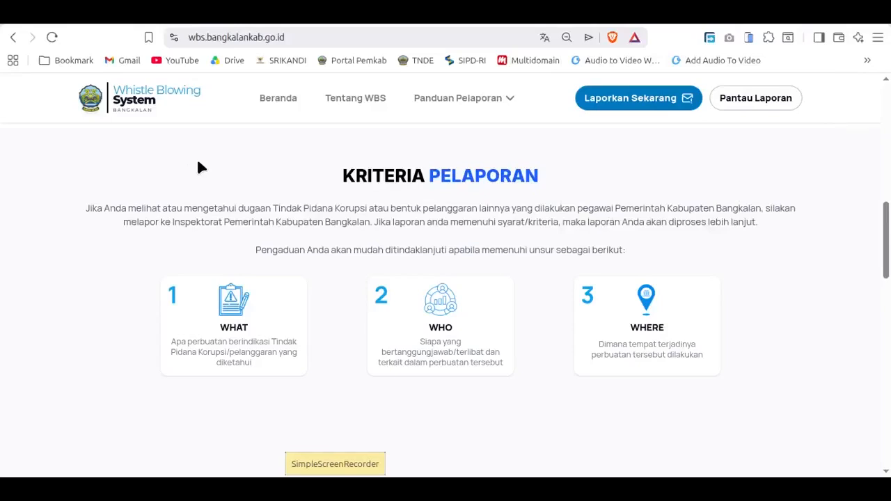
Step: Check the web address of the WBS Bangkalan homepage
left_click_drag(885, 239, 879, 120)
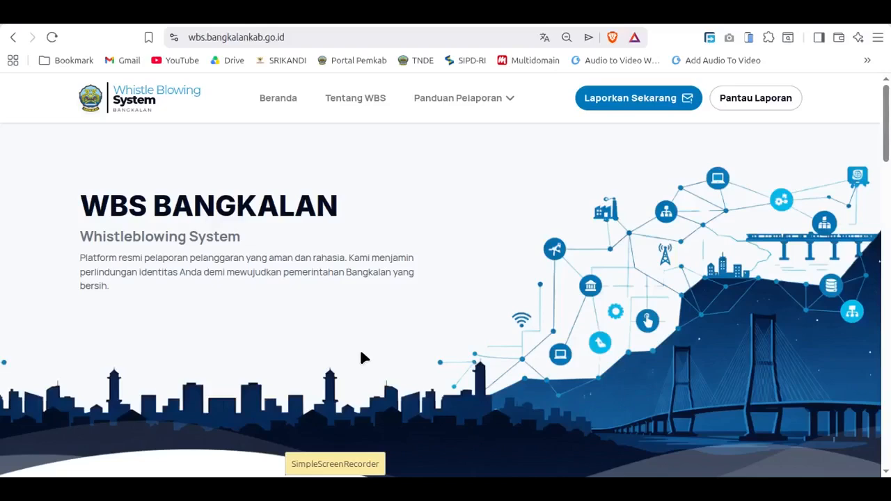
left_click(224, 37)
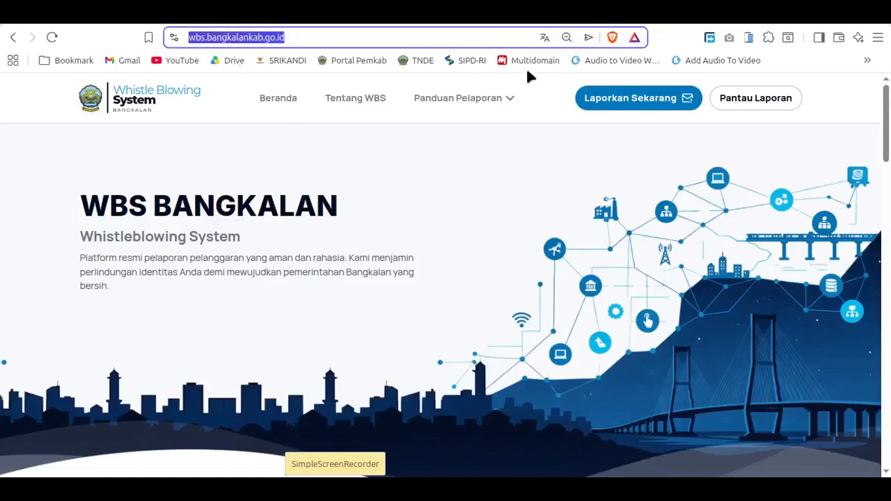
left_click(206, 38)
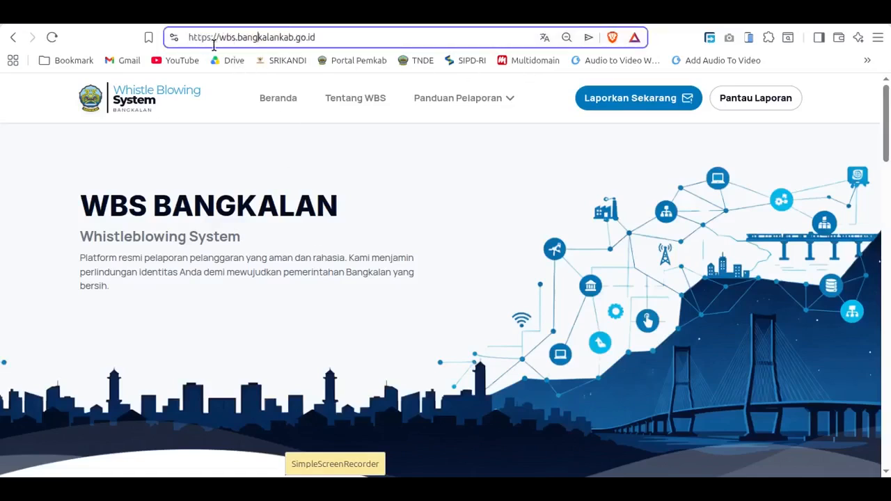
left_click(250, 39)
left_click(246, 127)
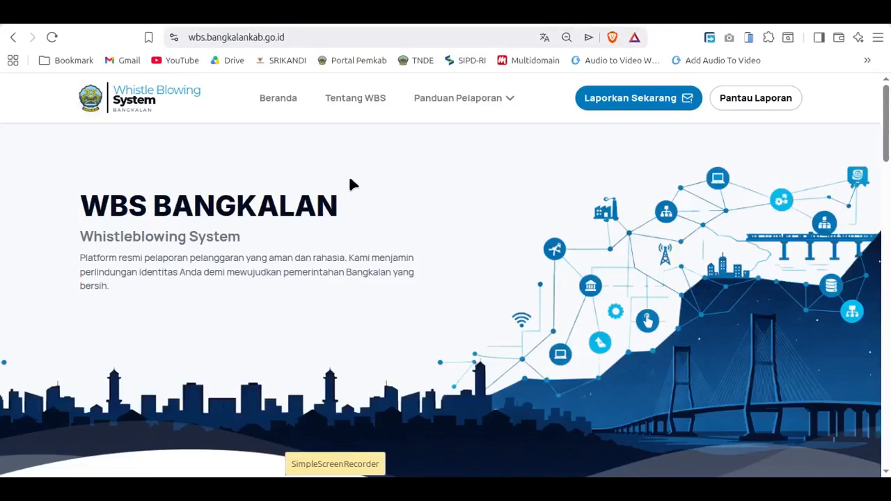
Step: Review the Kriteria Pelaporan and Tata Cara Pelaporan sections of the WBS Bangkalan homepage
scroll(421, 243, "down", 10)
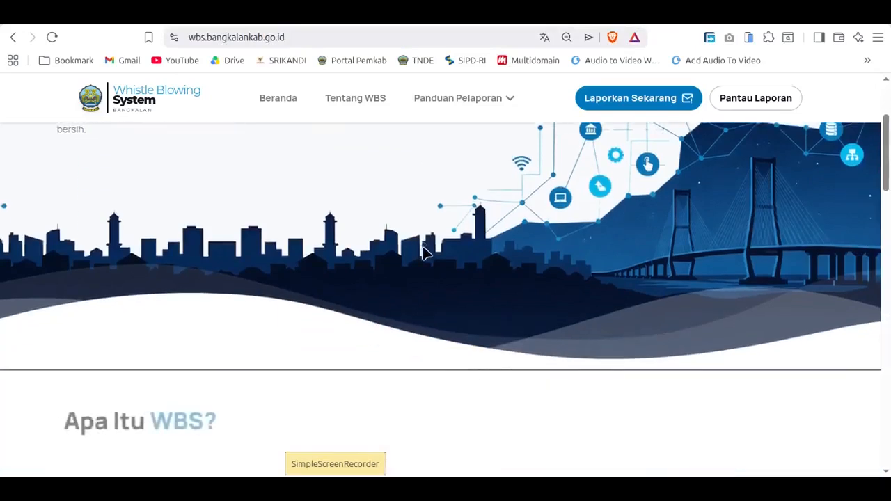
scroll(417, 243, "up", 2)
scroll(418, 240, "down", 7)
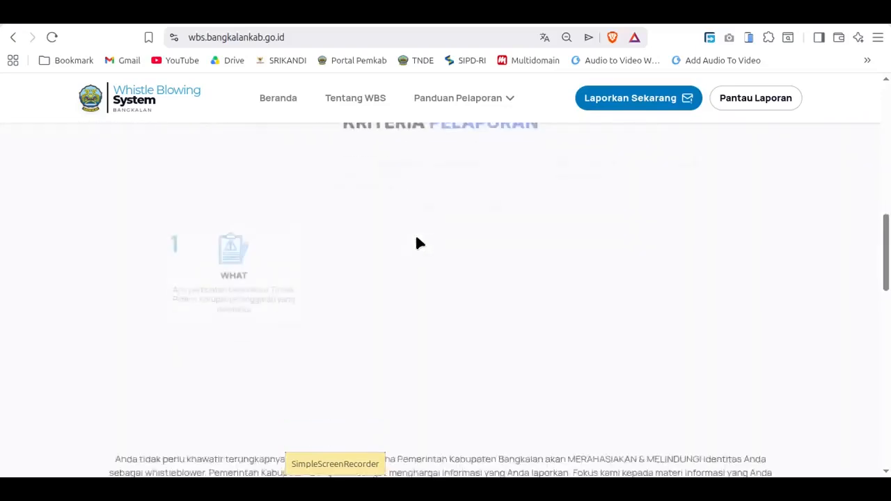
scroll(434, 235, "up", 2)
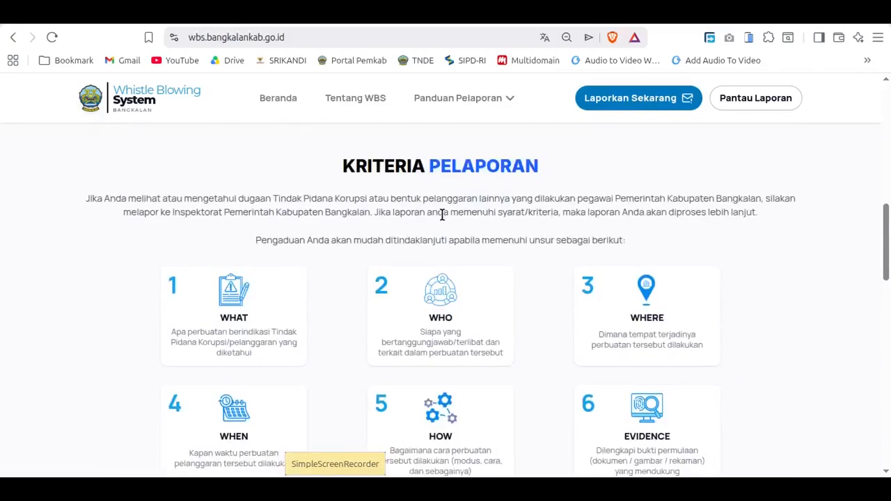
scroll(454, 235, "down", 2)
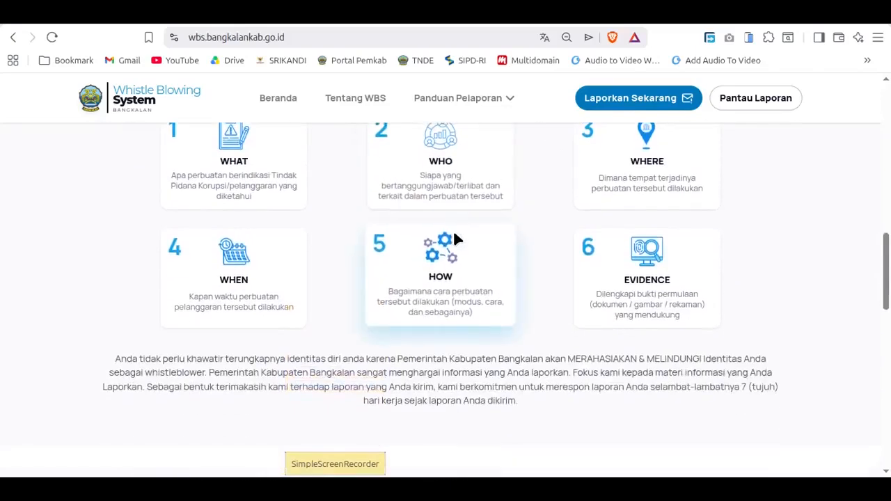
scroll(456, 243, "down", 3)
scroll(459, 250, "up", 4)
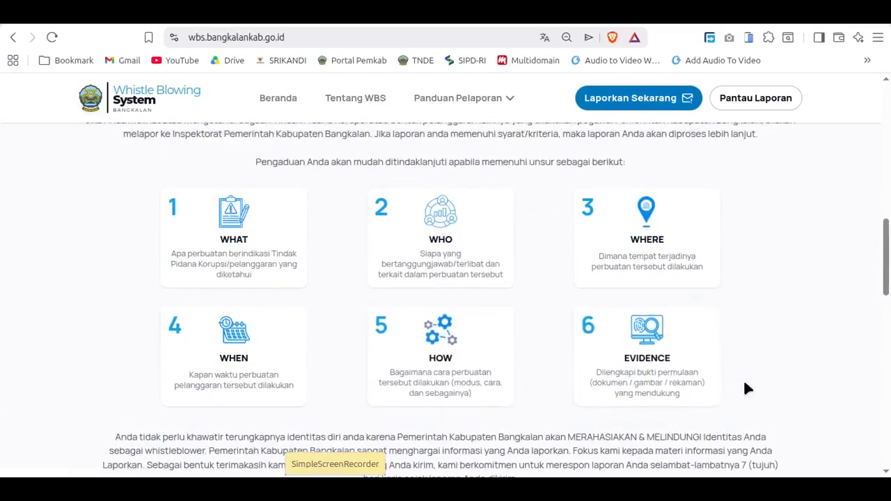
scroll(771, 367, "down", 2)
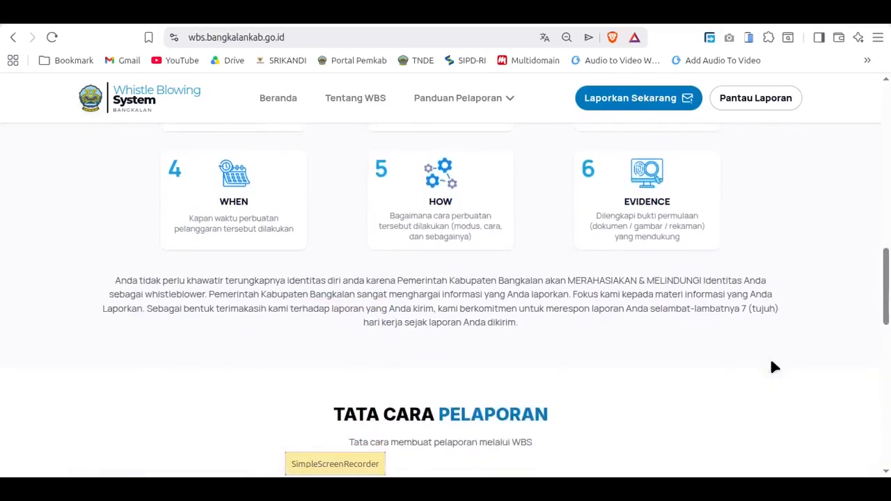
scroll(646, 369, "down", 4)
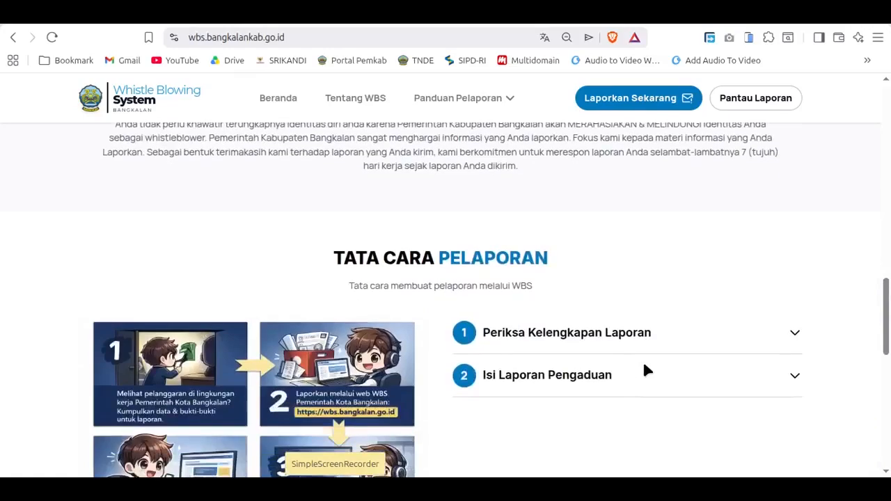
scroll(630, 353, "up", 11)
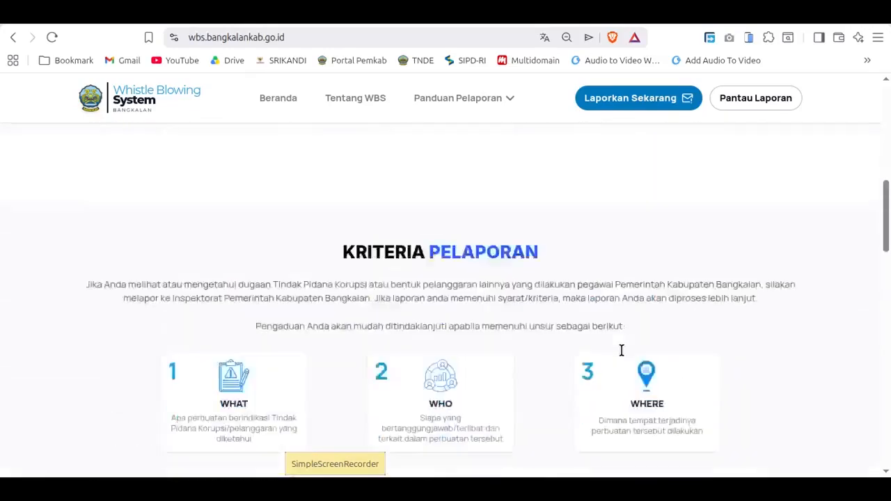
scroll(621, 353, "up", 6)
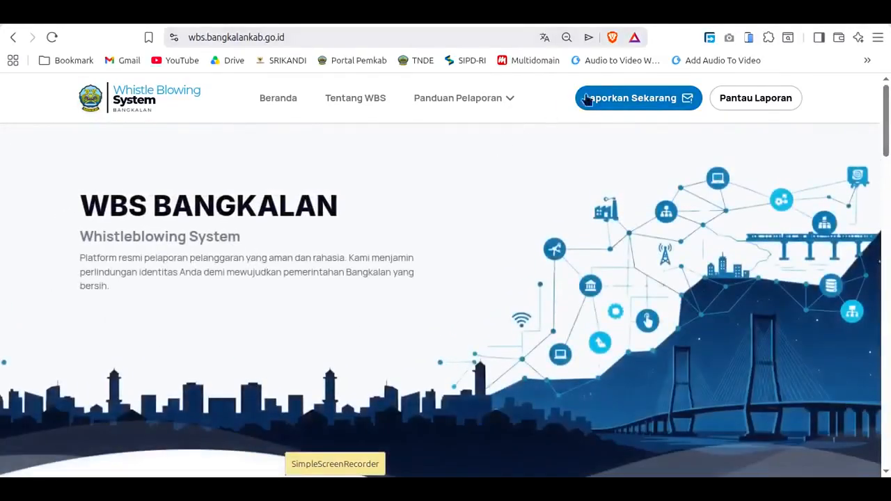
Step: Start a new report through Laporkan Sekarang and choose the Anonim disclosure level
left_click(627, 106)
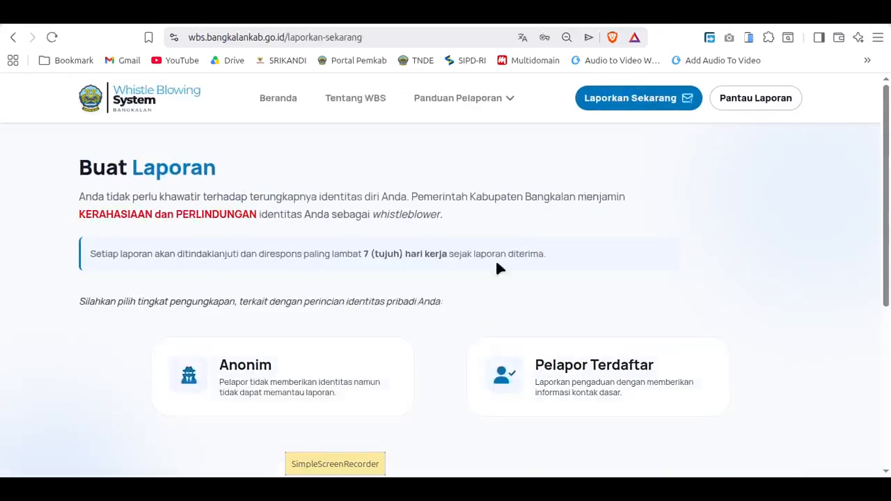
scroll(492, 304, "down", 2)
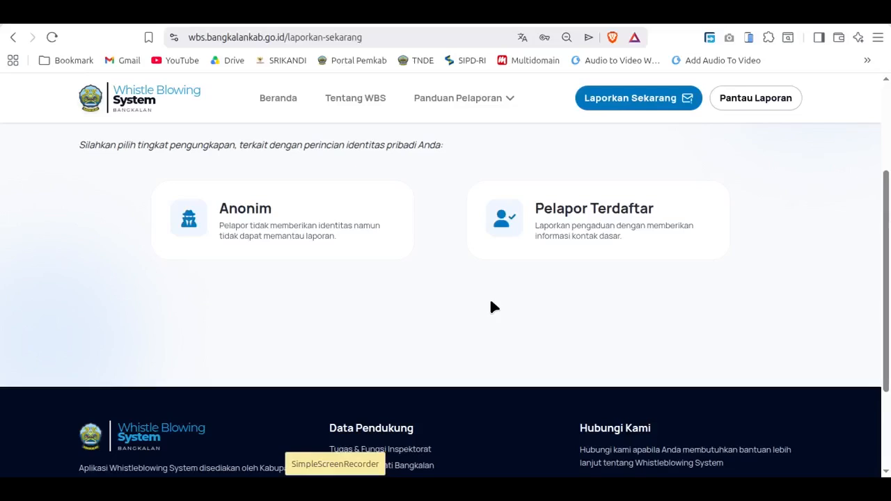
scroll(406, 286, "up", 1)
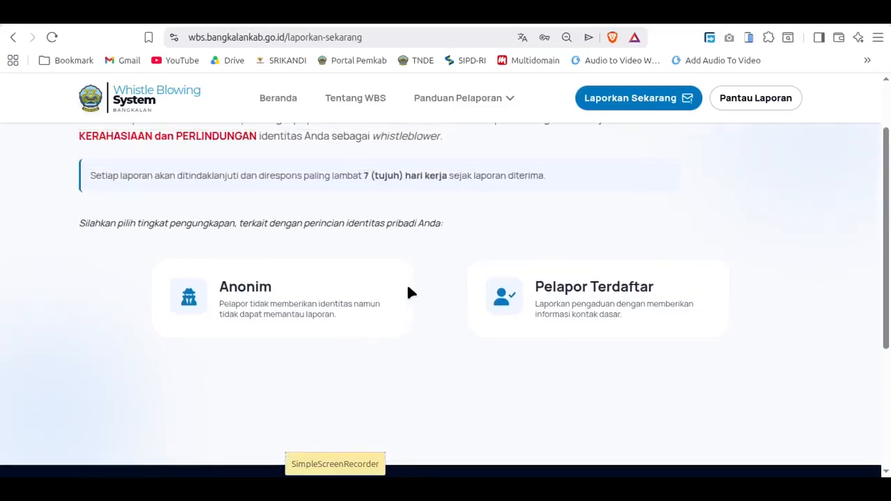
scroll(416, 300, "down", 1)
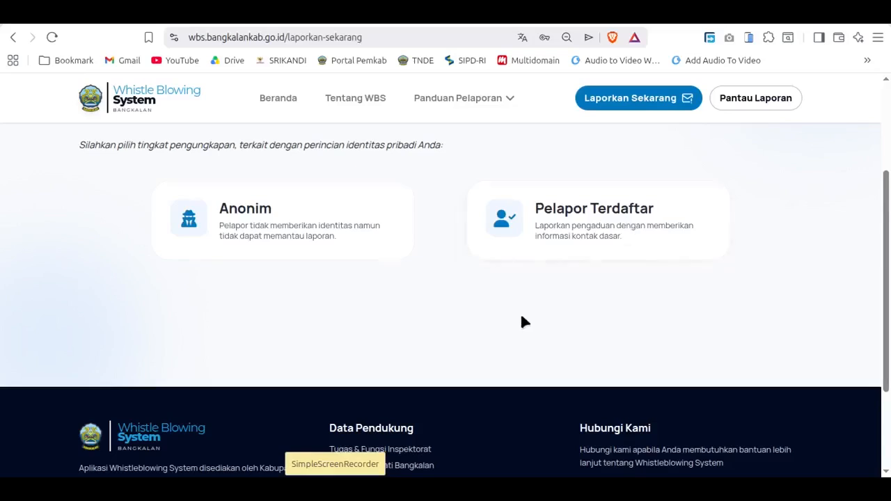
scroll(516, 320, "up", 1)
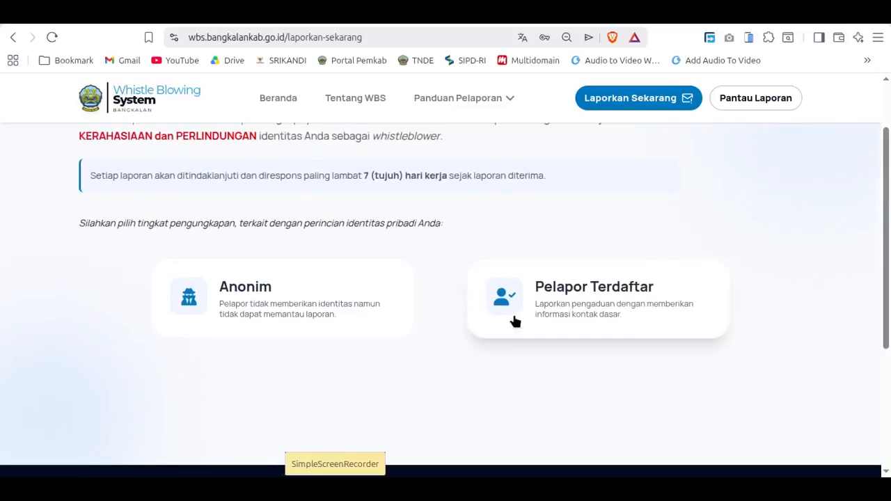
left_click(265, 310)
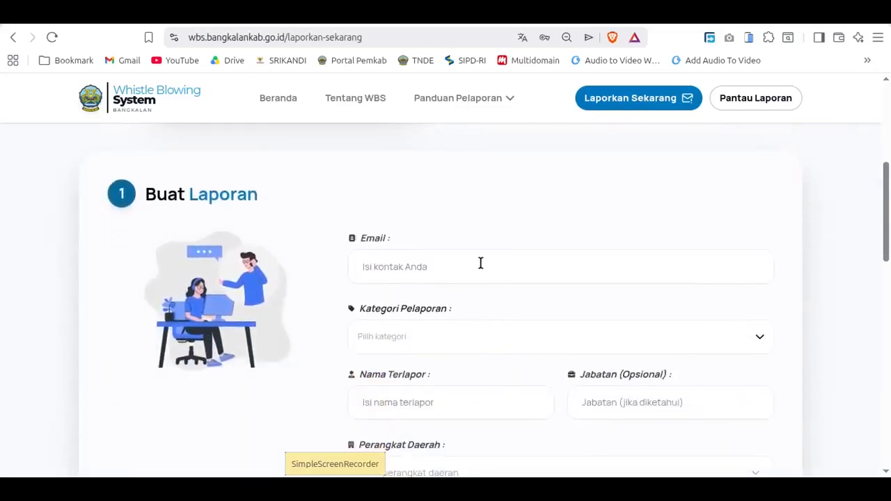
Step: Fill in the reporter's e-mail from the saved suggestions and set Kategori Pelaporan to Kedisiplinan
left_click(479, 263)
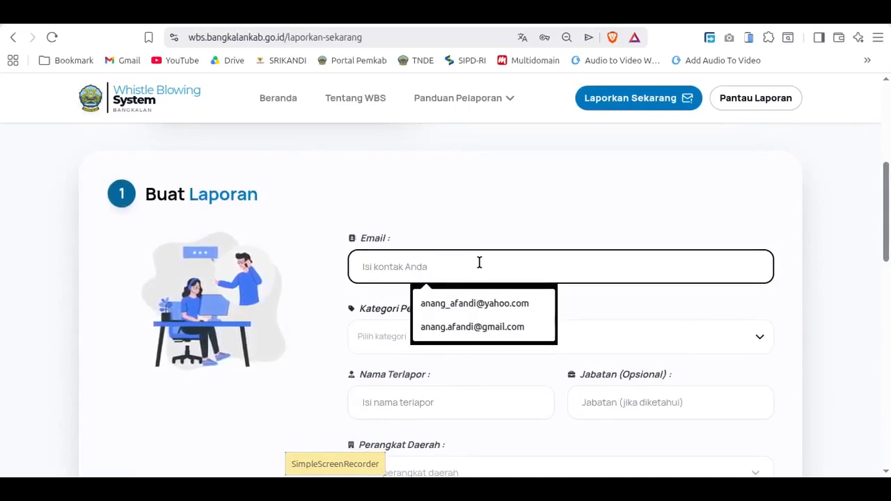
left_click(474, 306)
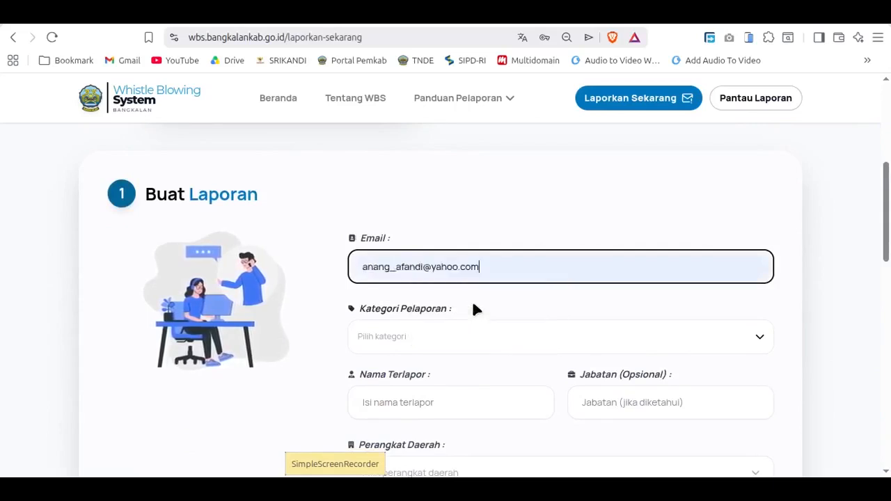
left_click(426, 339)
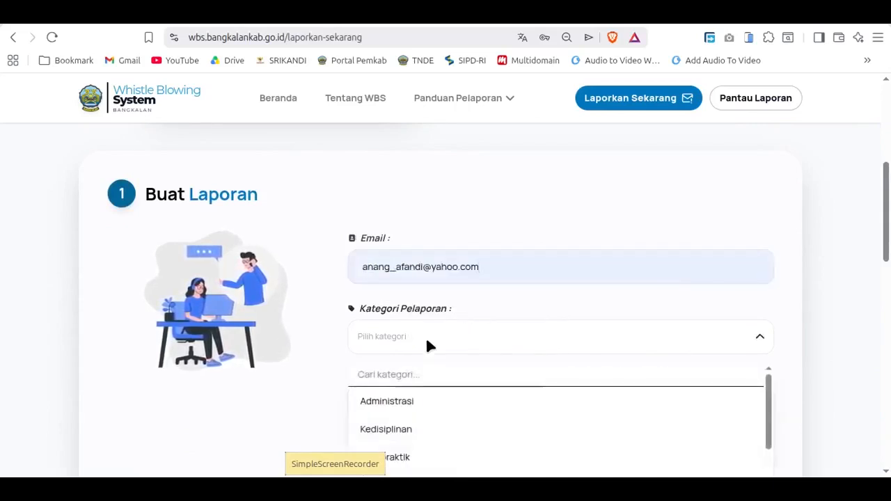
scroll(758, 325, "down", 1)
left_click_drag(768, 334, 777, 396)
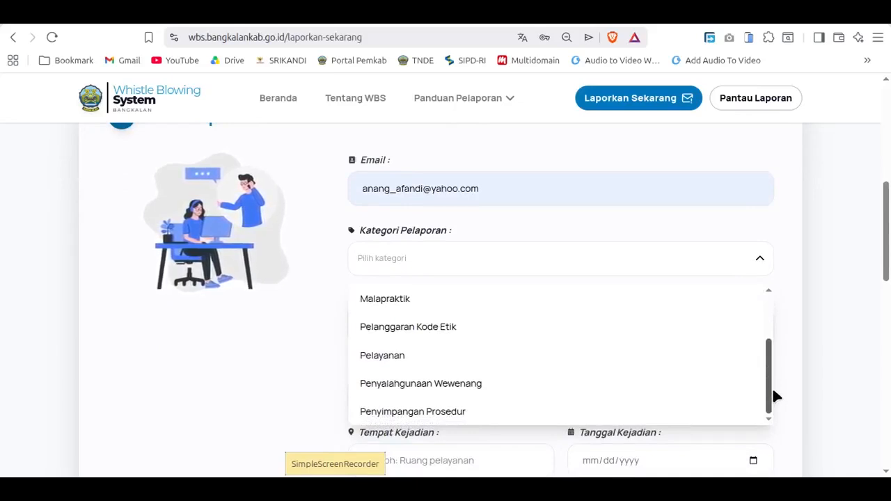
left_click_drag(772, 394, 771, 331)
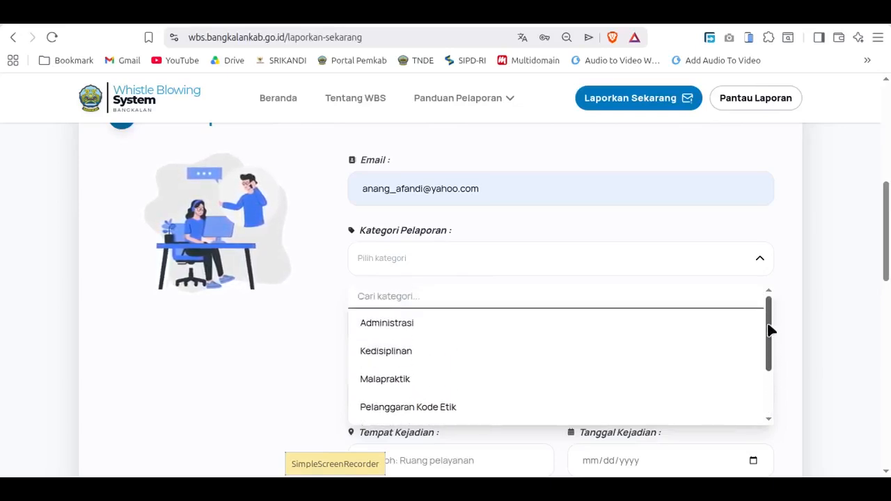
left_click(367, 265)
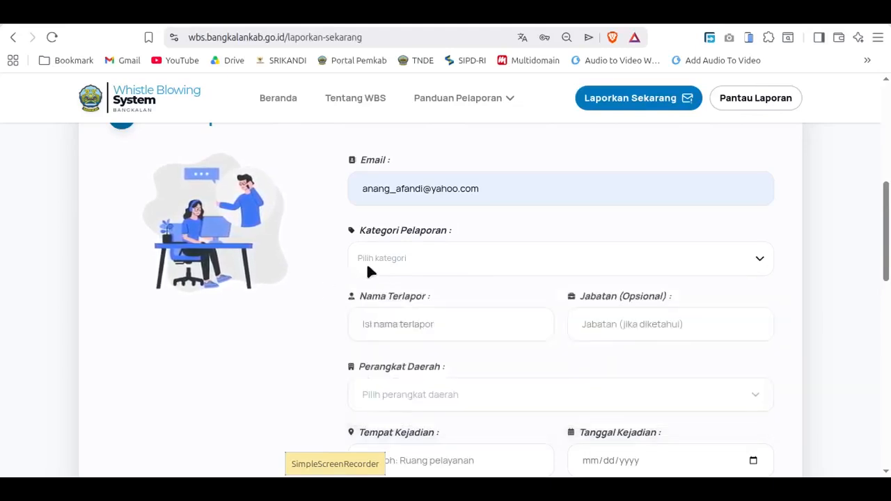
left_click(758, 260)
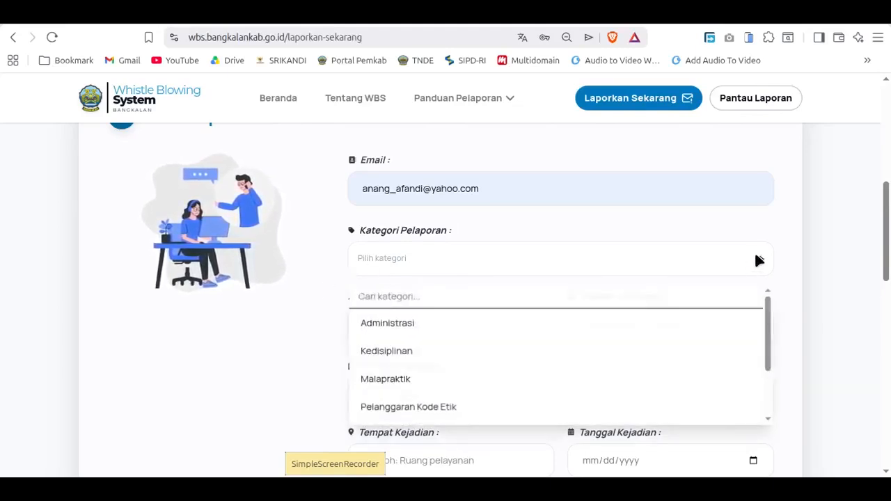
left_click(430, 351)
left_click(321, 299)
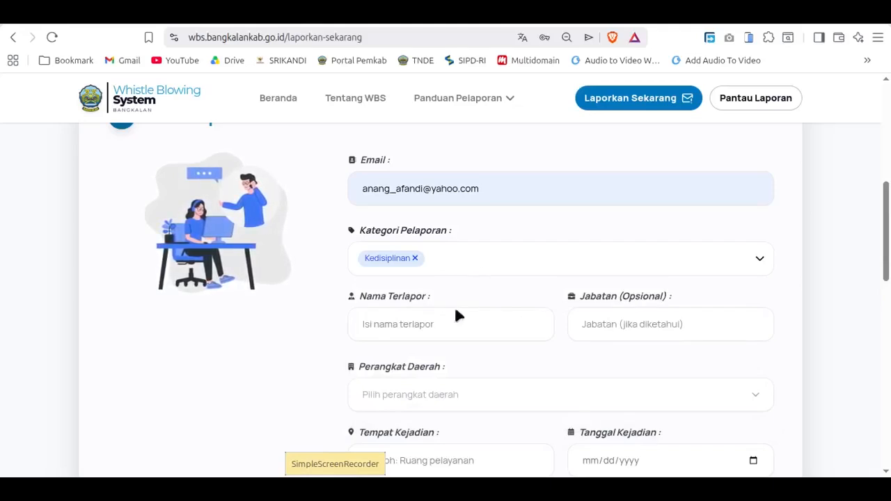
Step: Fill in the reported person's name under Nama Terlapor and set Jabatan to Pelaksana
left_click(440, 322)
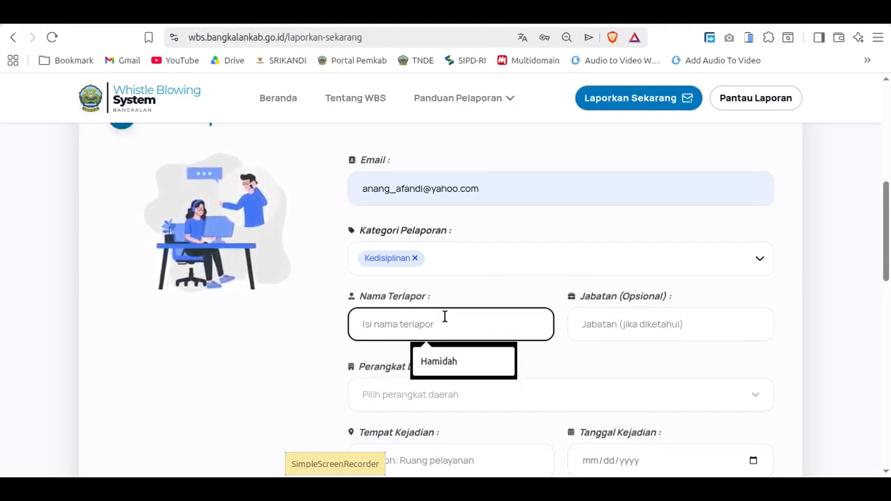
left_click(443, 355)
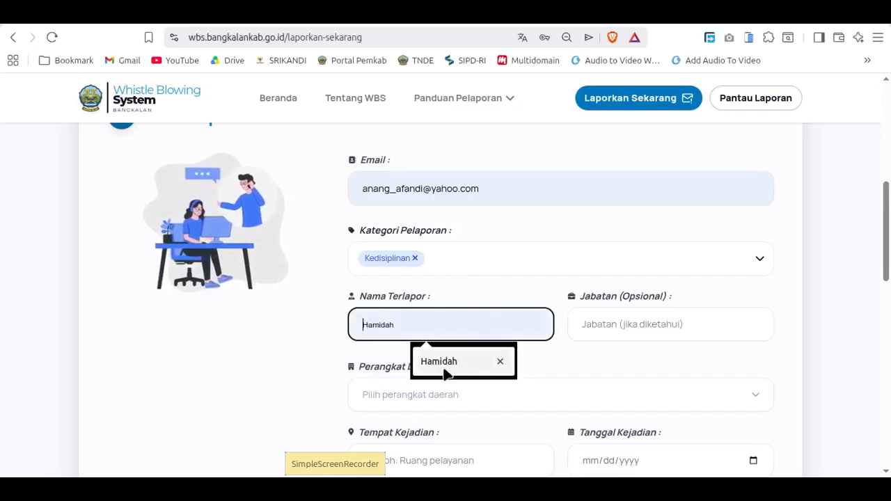
left_click(446, 369)
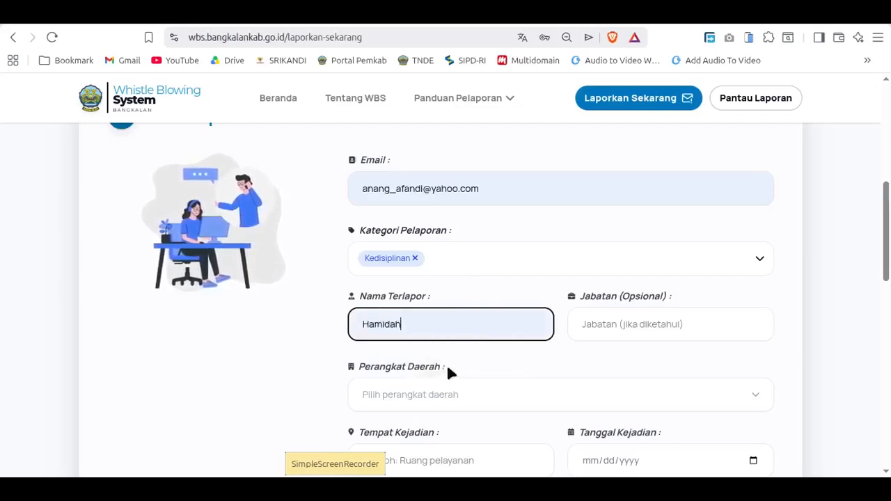
left_click(623, 322)
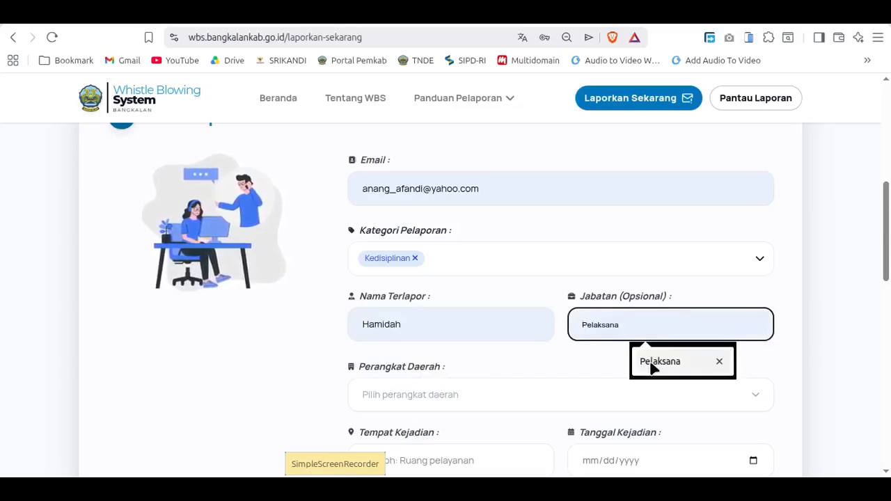
left_click(653, 367)
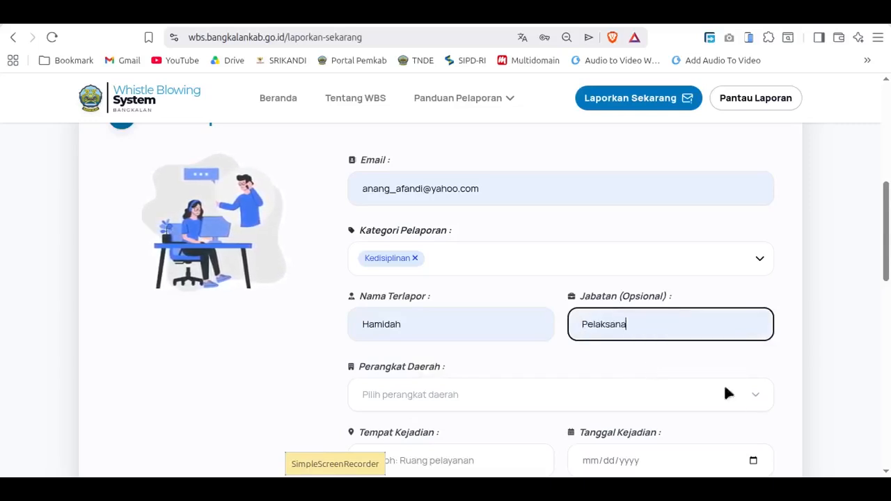
Step: Set Perangkat Daerah to Badan Kesatuan Bangsa dan Politik (BAKESBANGPOL)
left_click(756, 403)
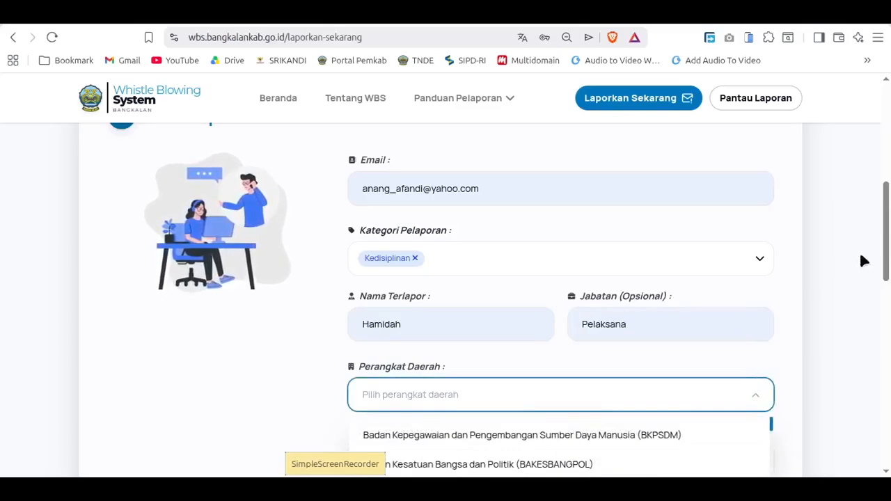
left_click_drag(888, 258, 888, 307)
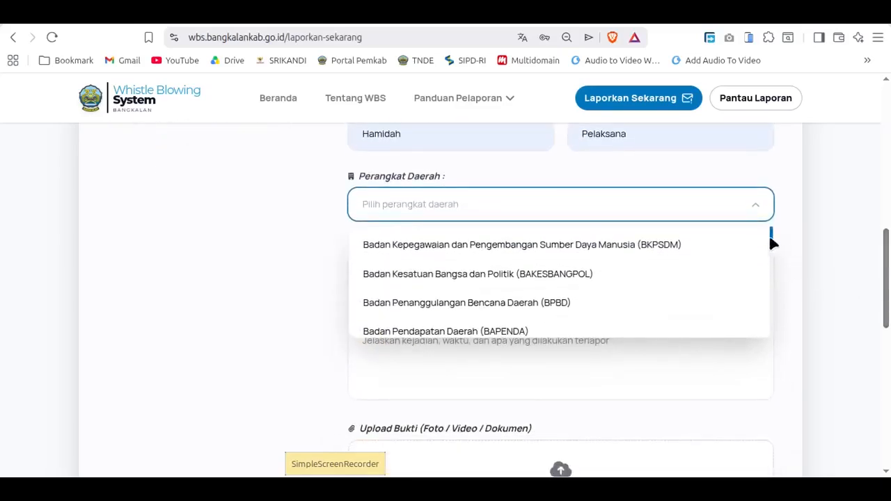
left_click(582, 276)
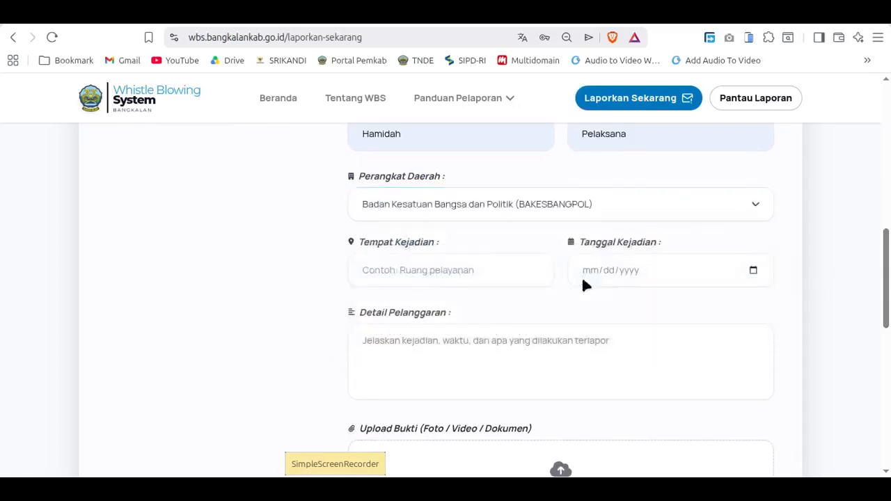
Step: Fill in Tempat Kejadian as Kantor Pemkab, adapting the saved Kantor Diskominfo suggestion
left_click(398, 265)
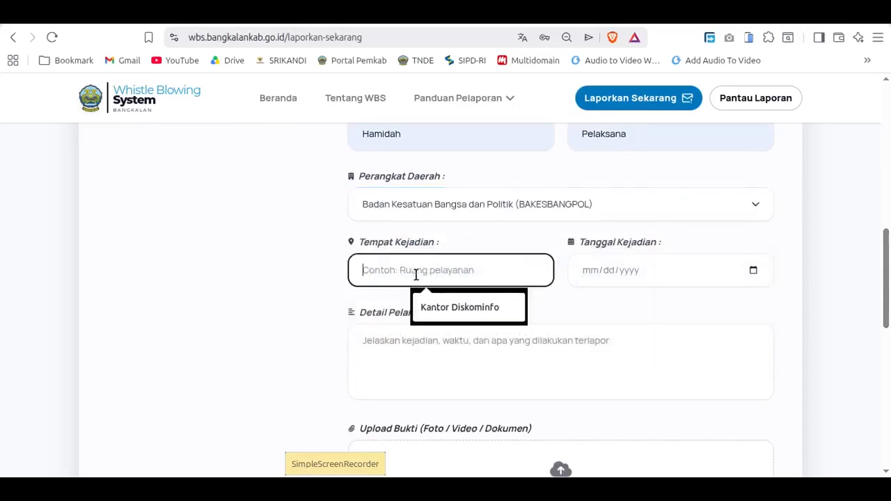
left_click(441, 308)
left_click_drag(394, 270, 490, 283)
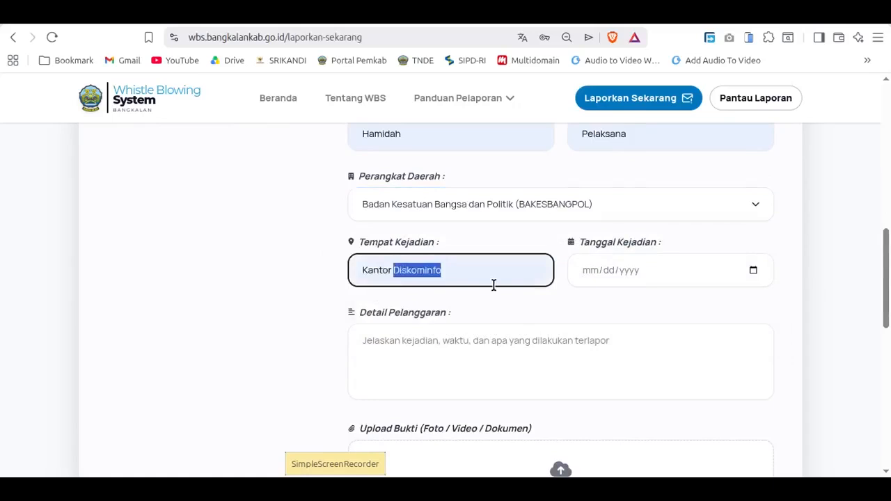
key("BackSpace")
type("Pe")
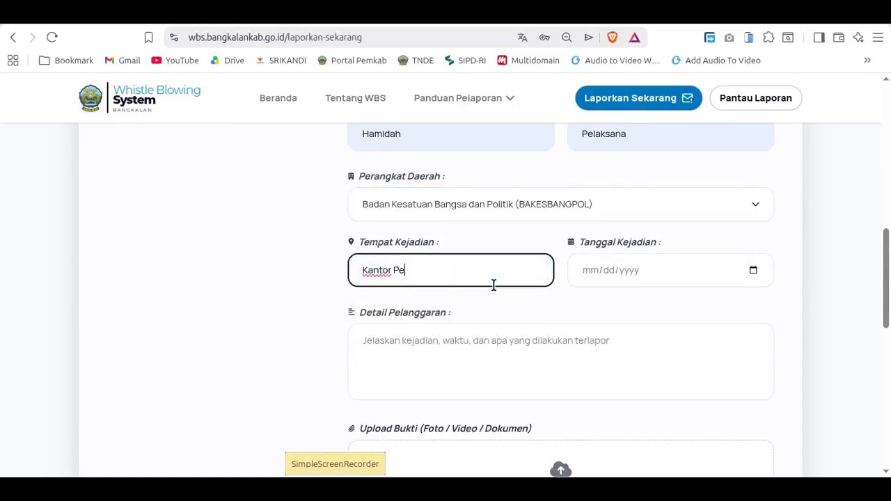
type("mkab")
Step: Set Tanggal Kejadian to 06/01/2026
scroll(690, 319, "up", 1)
scroll(690, 309, "up", 1)
scroll(701, 317, "up", 2)
scroll(703, 323, "down", 2)
left_click(753, 350)
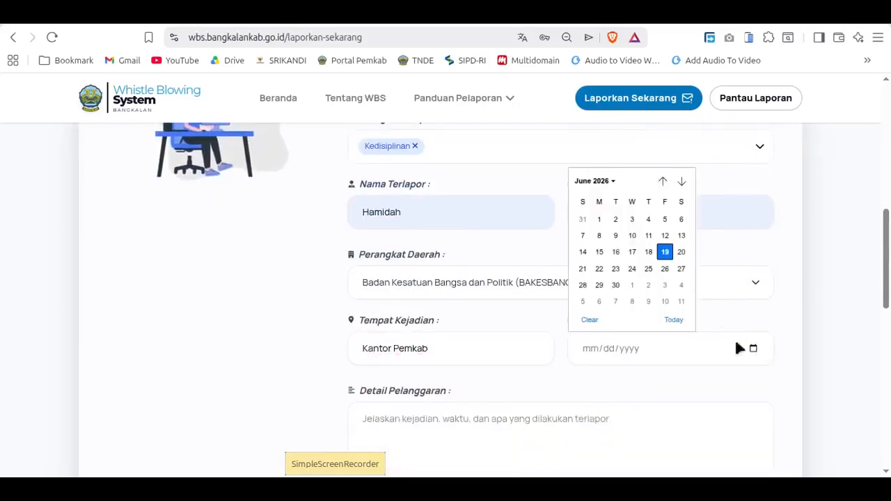
left_click(599, 220)
Step: Describe the violation under Detail Pelanggaran as "Tidur pada jam kerja di masjid"
scroll(625, 384, "down", 2)
left_click(504, 357)
type("Tidur")
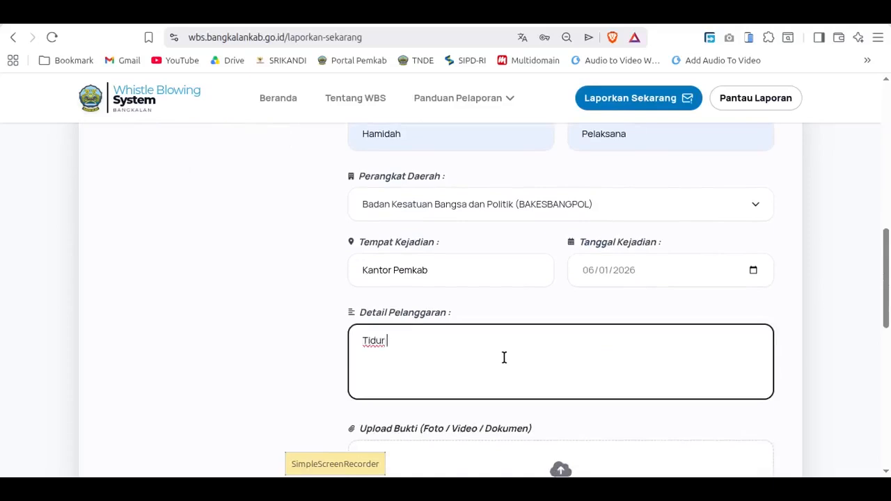
type(" pada jam")
key("BackSpace")
type("m kerja ")
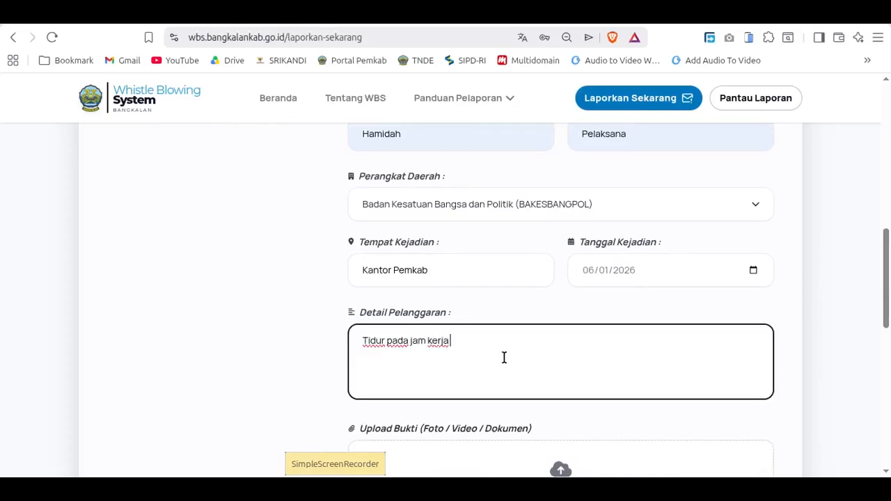
type("di masjid")
Step: Attach ddr_voltage.jpg from the Downloads folder as evidence under Upload Bukti
scroll(586, 333, "down", 1)
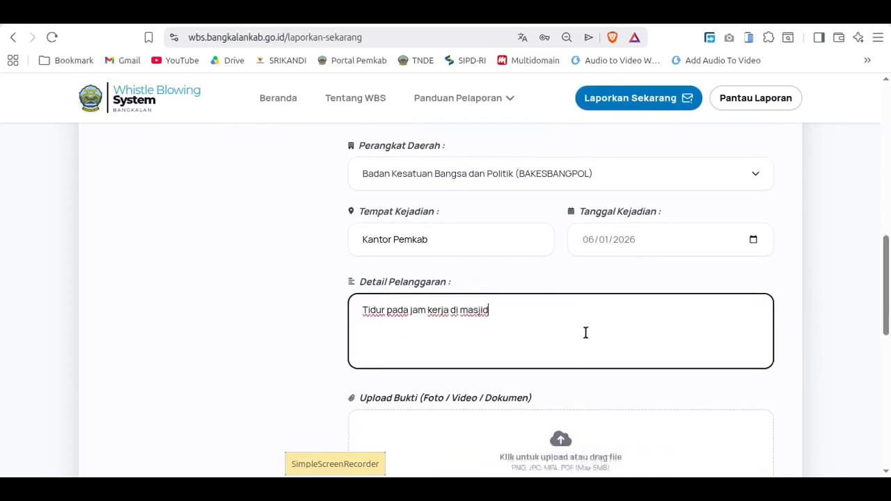
scroll(585, 333, "down", 3)
scroll(760, 307, "up", 2)
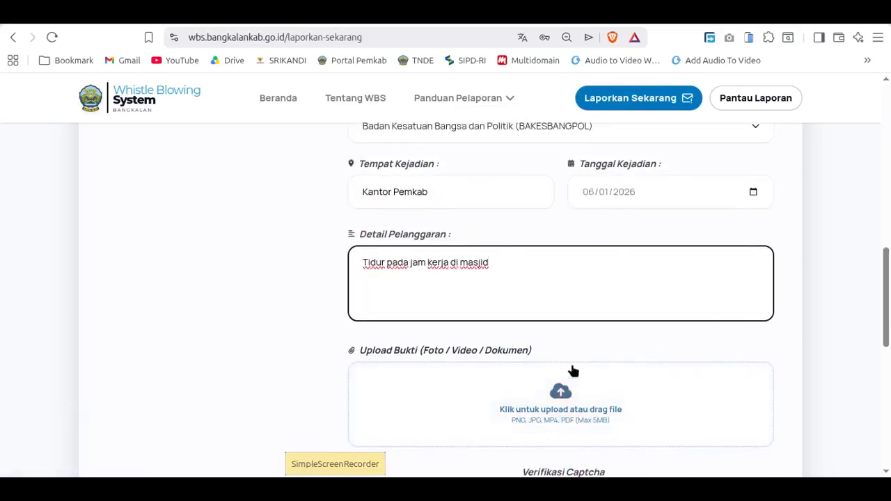
scroll(696, 390, "down", 2)
left_click(561, 237)
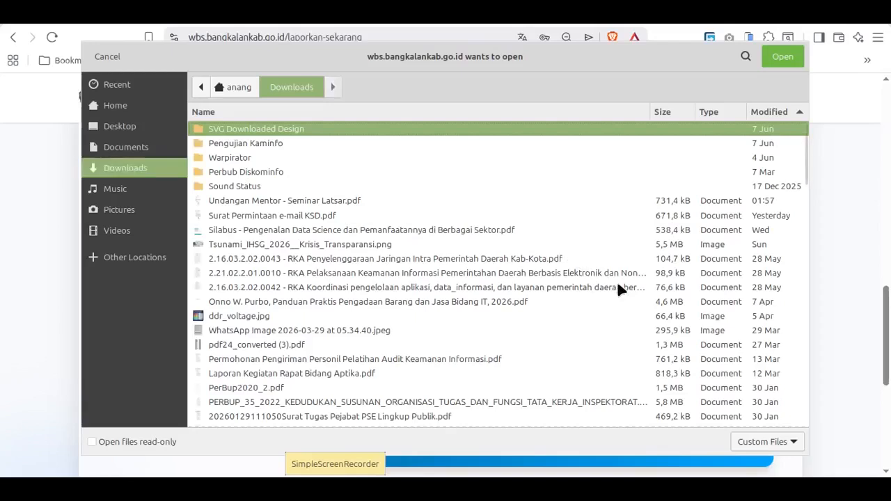
left_click(258, 319)
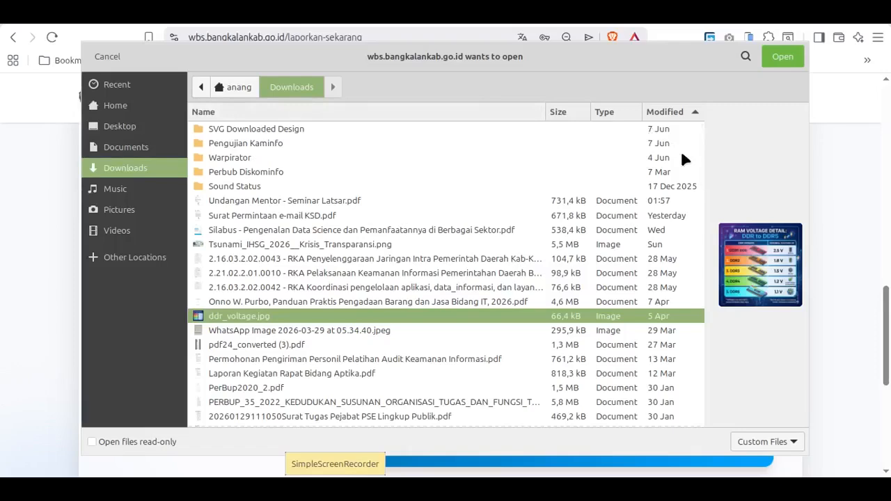
left_click(778, 61)
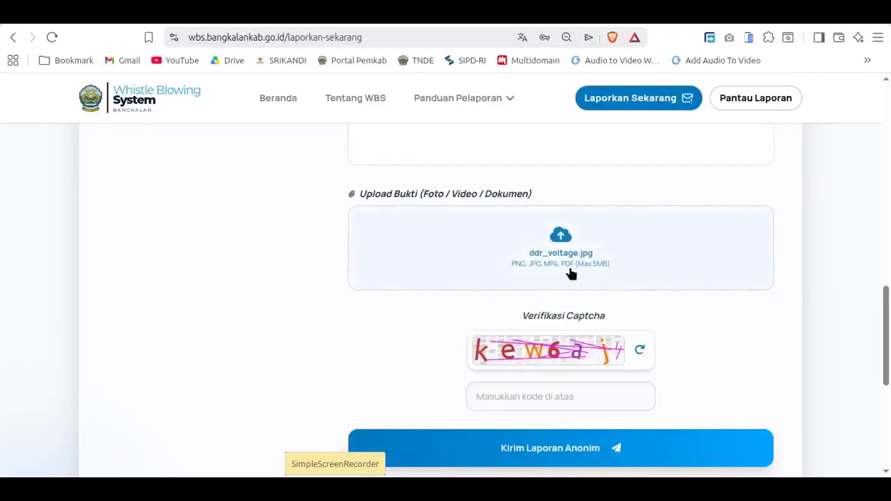
Step: Enter the captcha code under Verifikasi Captcha and try to send the anonymous report
left_click(543, 399)
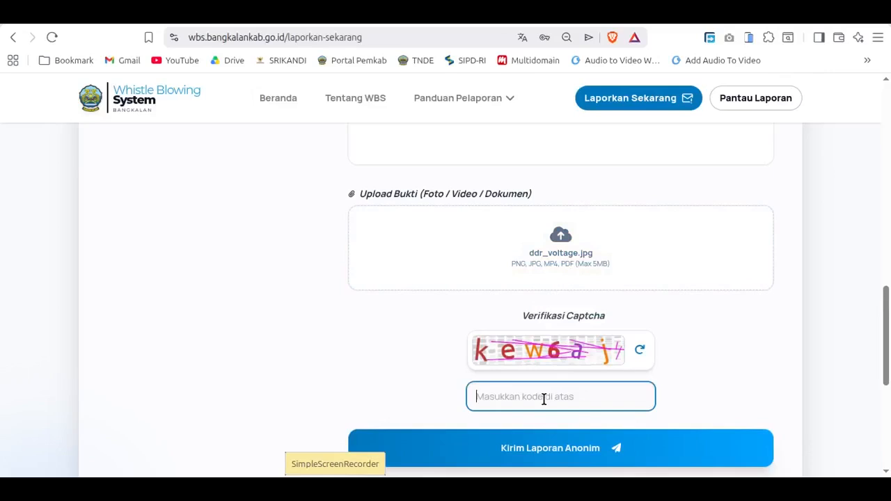
type("kew")
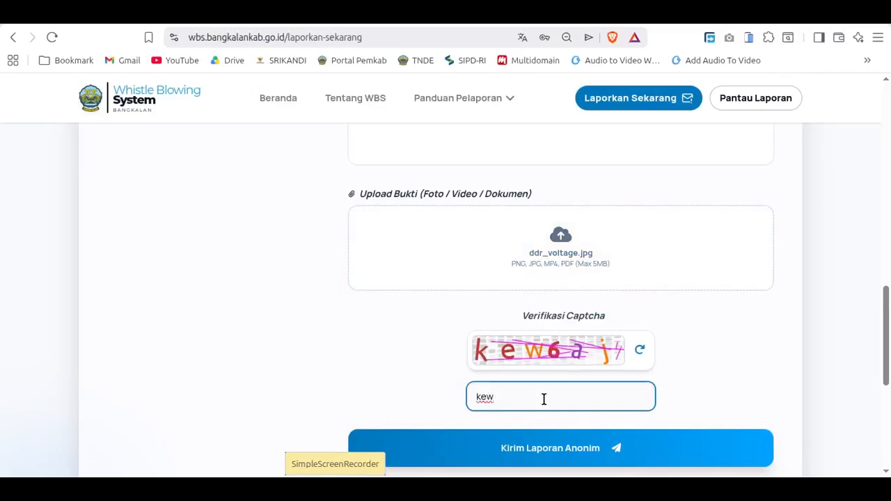
type("6ajd")
scroll(703, 310, "down", 1)
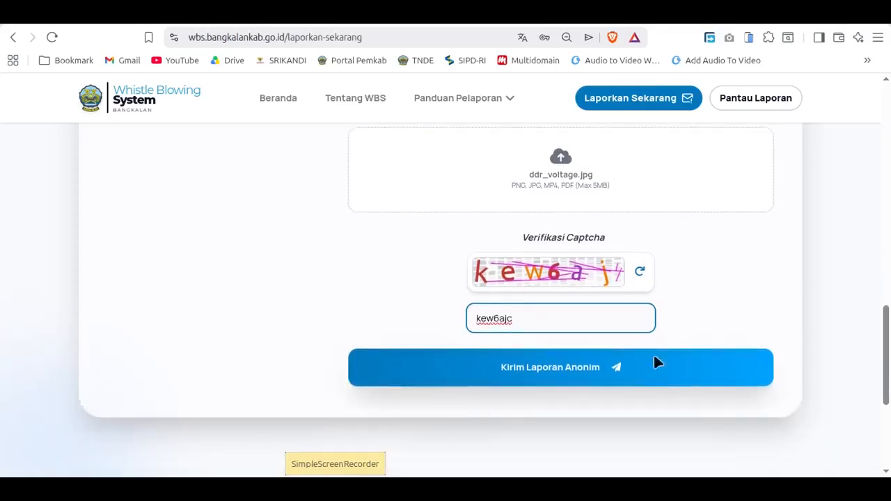
left_click(602, 370)
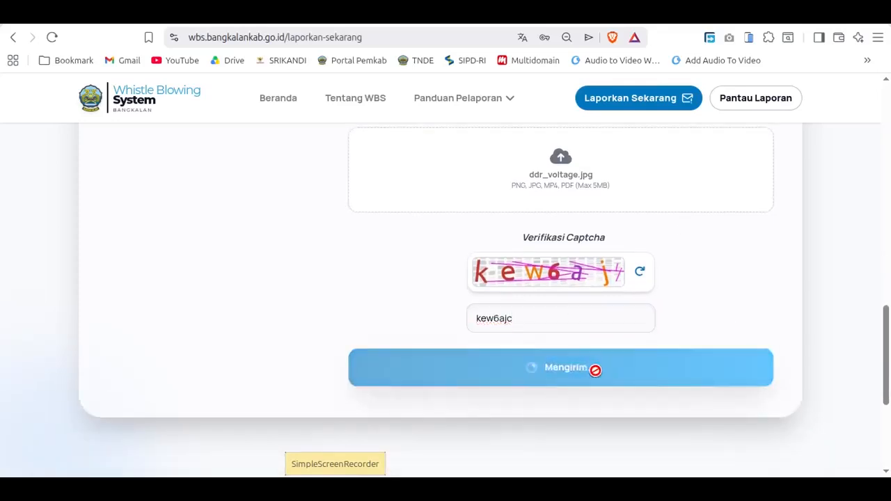
Step: Replace the captcha entry with the code from the new image and try sending the report again
double_click(503, 306)
type("w")
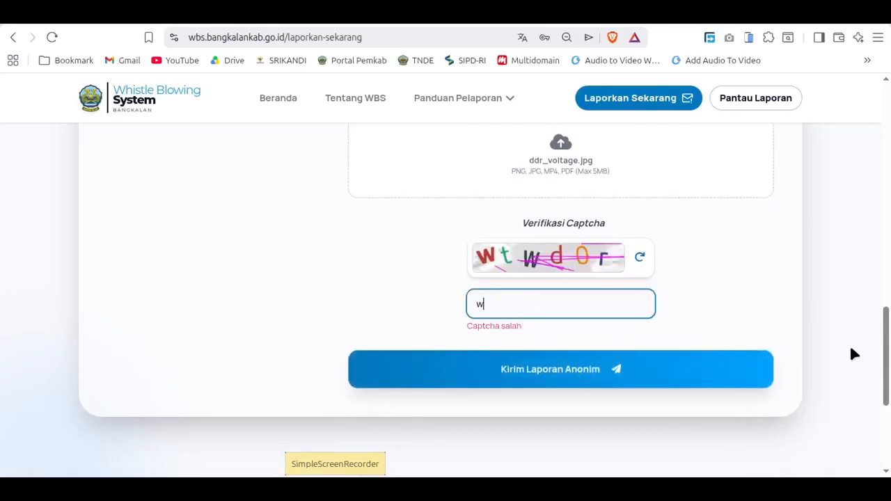
type("twd0r")
left_click(530, 371)
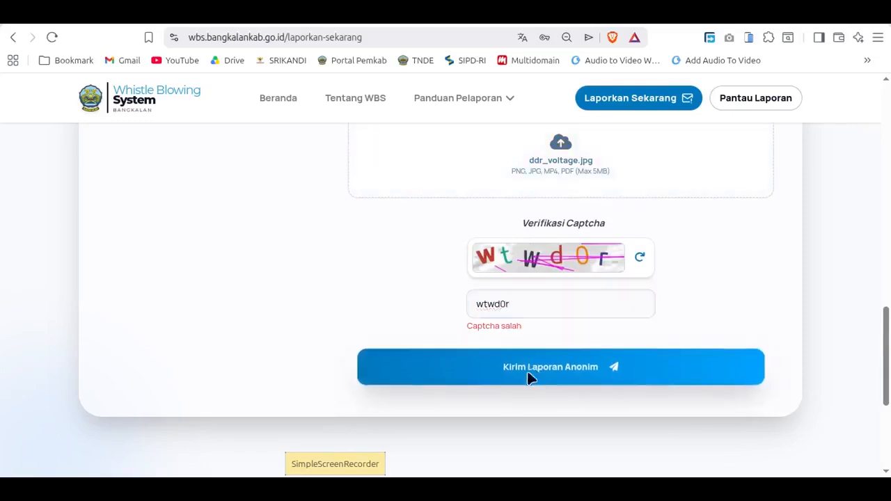
Step: Refresh the captcha, enter its new code, send the anonymous report and return to the home page
left_click(639, 258)
left_click_drag(523, 307, 438, 305)
key("BackSpace")
left_click(535, 367)
left_click(500, 311)
type("y6")
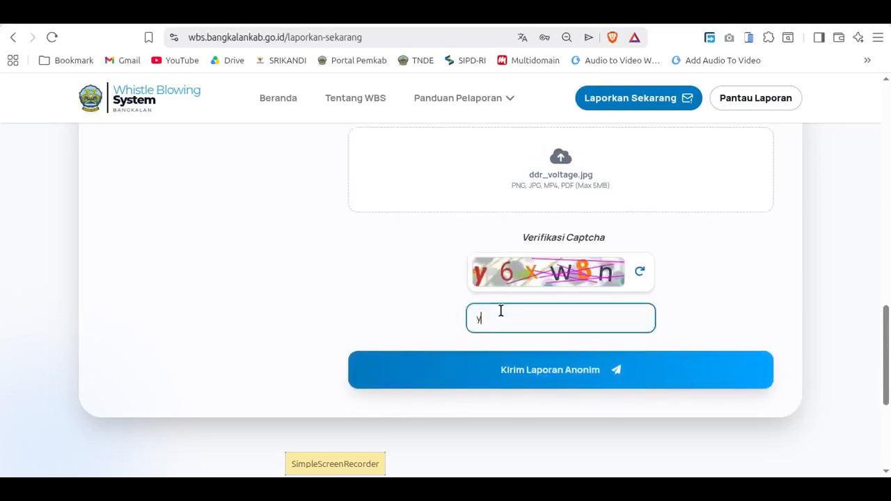
type("xw8n")
left_click(602, 372)
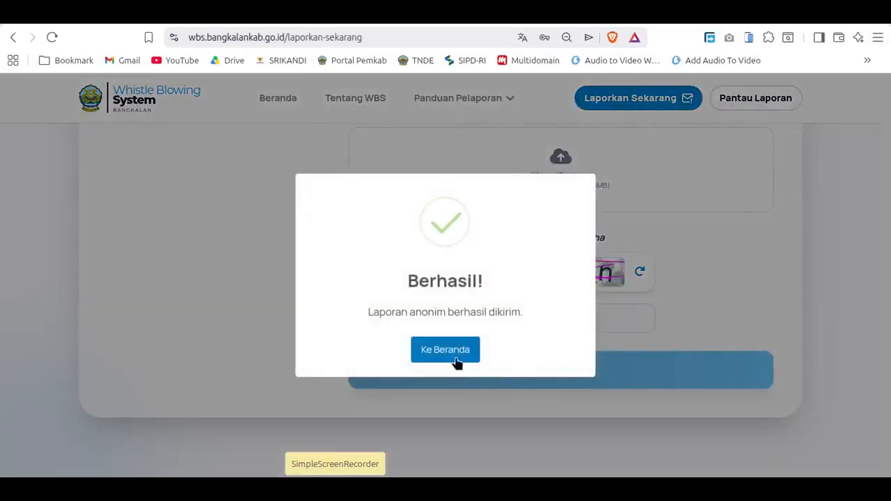
left_click(454, 355)
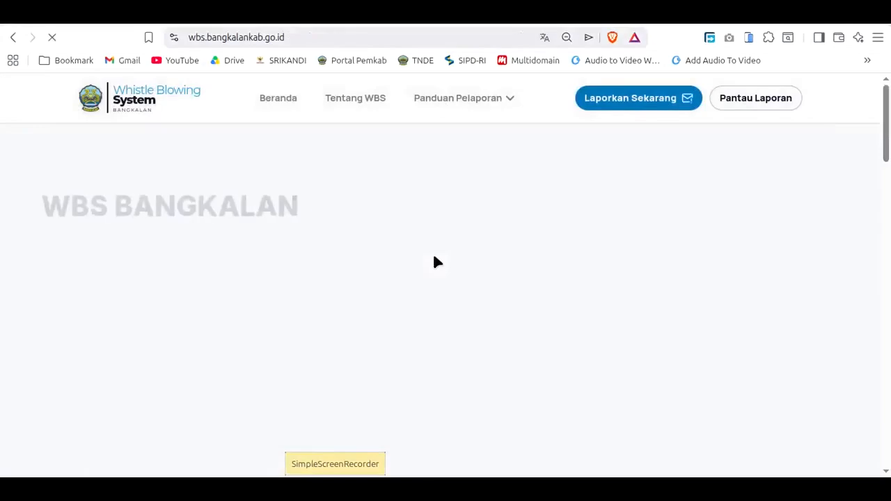
Step: Go through Laporkan Sekarang and choose the Pelapor Terdaftar disclosure level
scroll(435, 264, "down", 10)
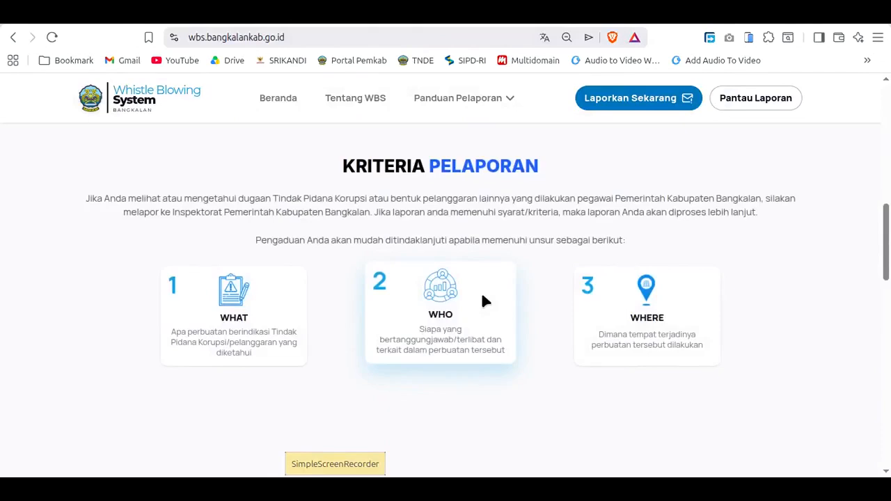
scroll(485, 300, "up", 4)
scroll(483, 300, "down", 7)
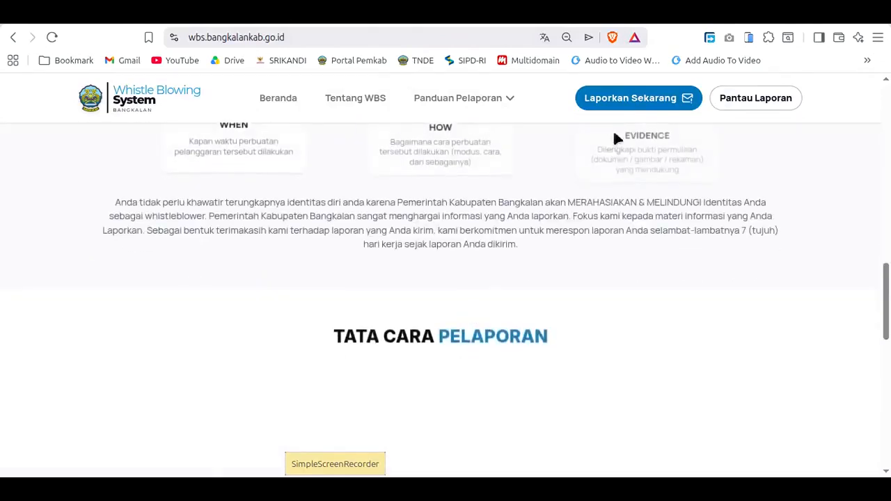
left_click(627, 97)
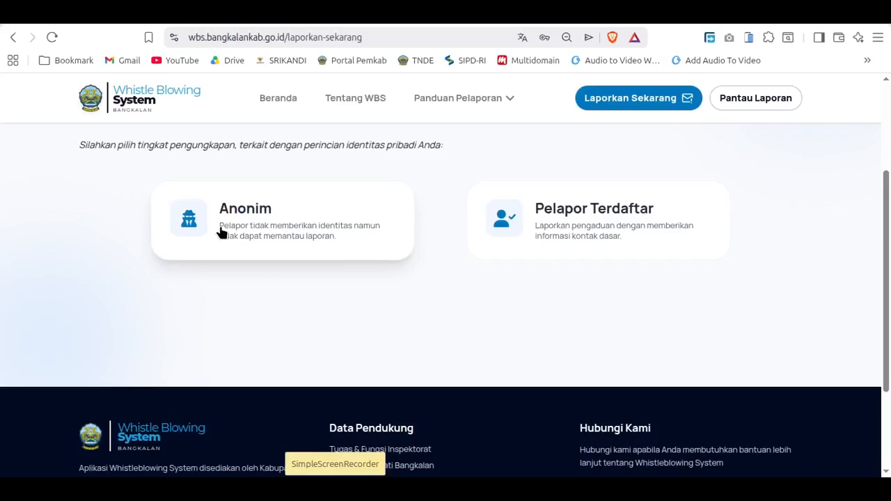
left_click(480, 233)
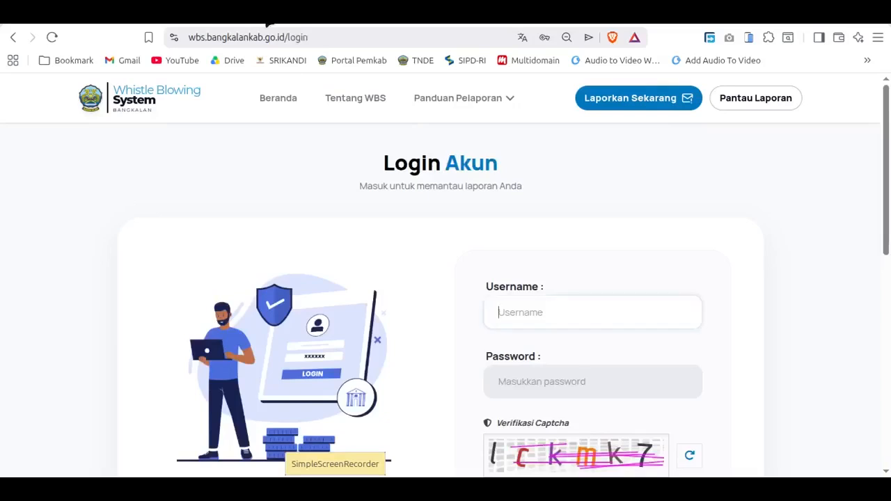
Step: Open the admin login page at wbs.bangkalankab.go.id/admin/login
left_click(360, 30)
left_click(360, 30)
key("BackSpace")
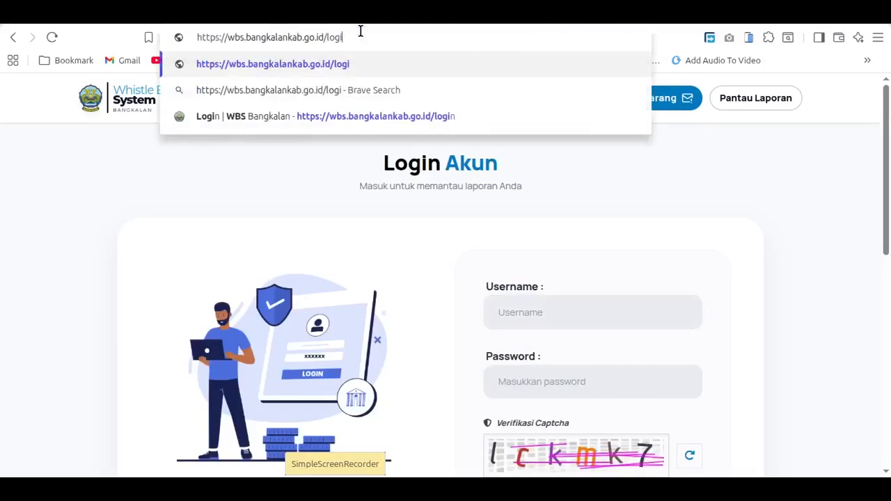
key("BackSpace")
key("BackSpace")
key("BackSpace")
key("BackSpace")
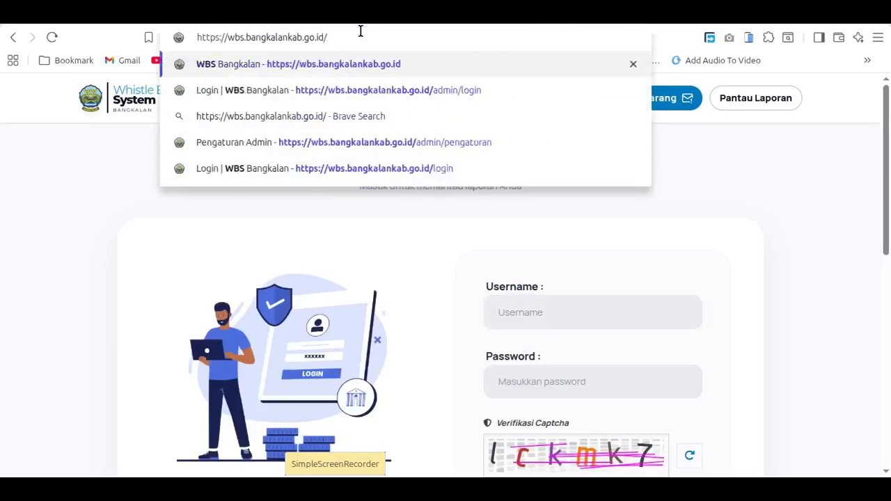
type("ad")
key("Right")
key("Return")
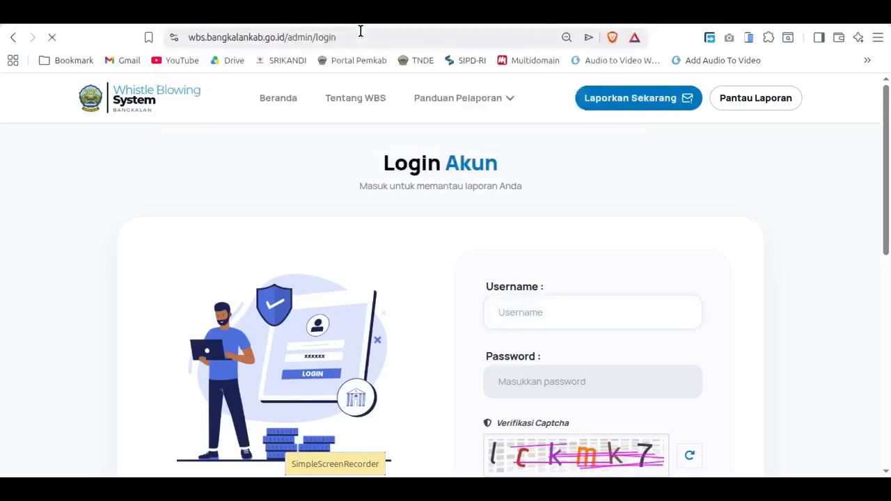
Step: Fill in the admin username and password from the first saved credentials
left_click(577, 311)
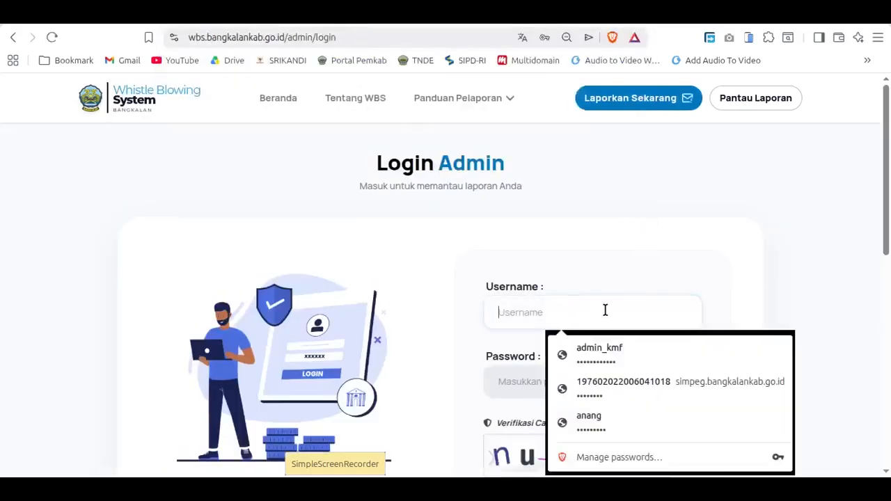
scroll(600, 299, "down", 1)
left_click(590, 238)
left_click(609, 274)
Step: Enter the captcha code on the admin login form and log in
scroll(606, 344, "down", 1)
left_click(557, 348)
type("nu")
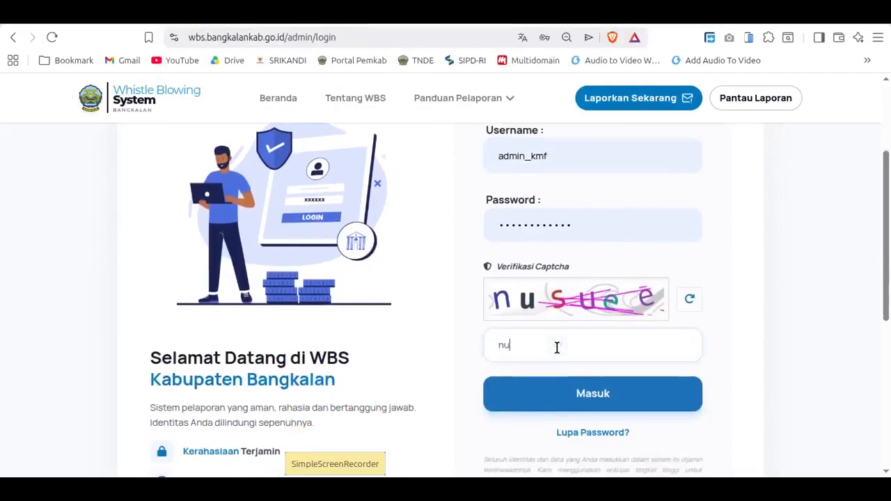
type("suee")
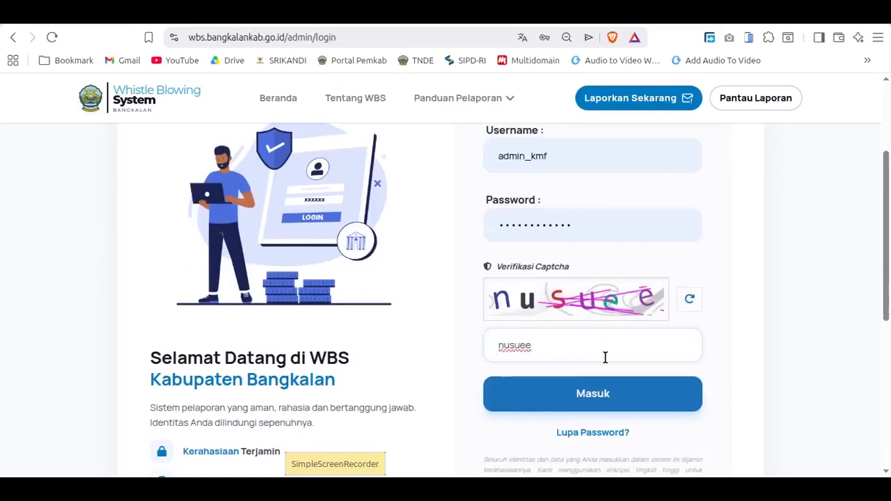
left_click(602, 397)
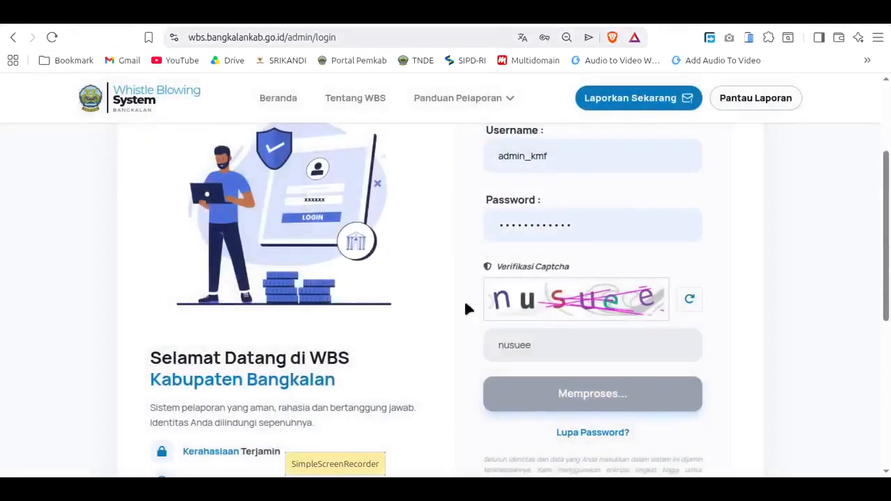
Step: Review the admin dashboard's charts, Ringkasan Laporan summary and Laporan Terbaru list for the newly submitted report
scroll(764, 309, "down", 2)
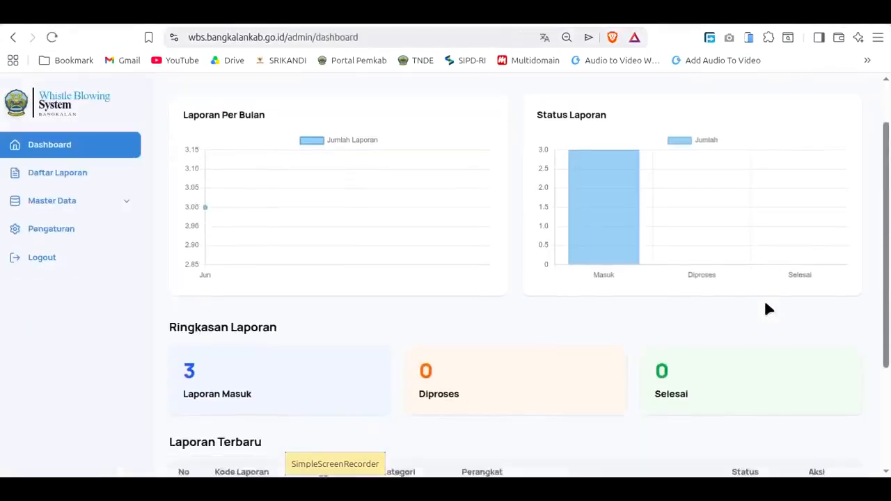
scroll(765, 308, "down", 2)
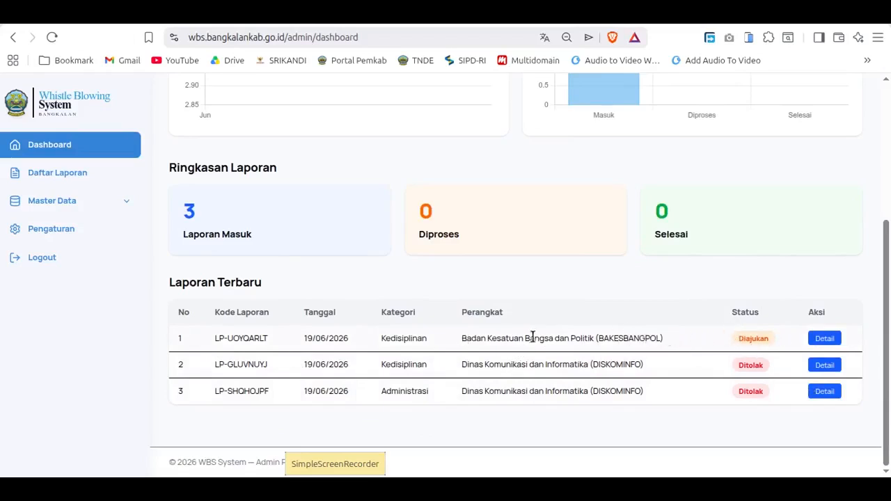
scroll(606, 338, "up", 3)
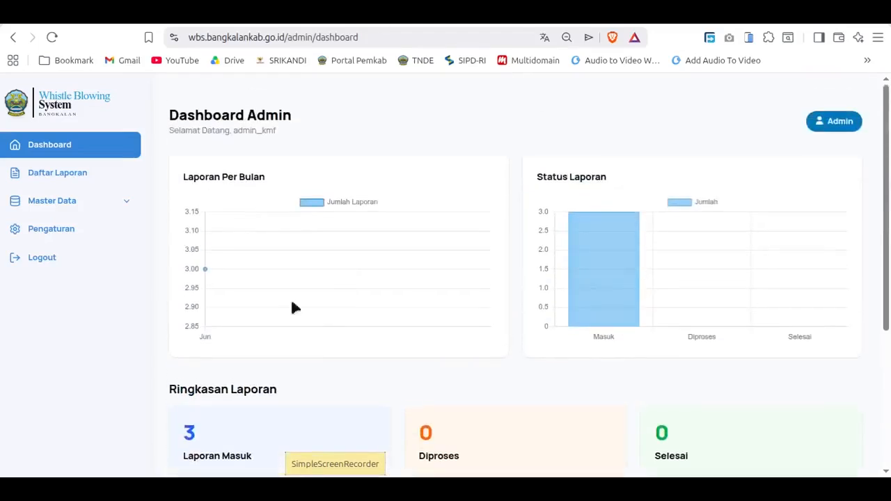
scroll(511, 370, "down", 1)
scroll(623, 355, "down", 2)
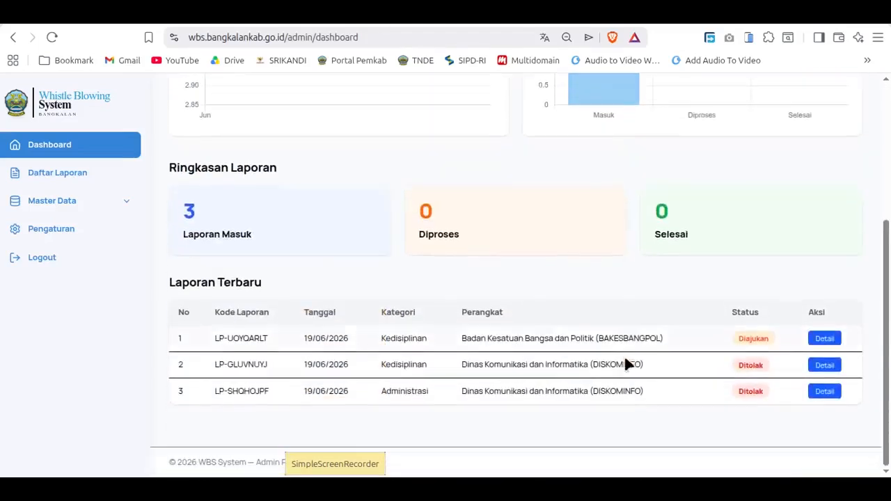
Step: Open the details of the newest report in Laporan Terbaru and review its incident information, complaint, evidence and progress
left_click(833, 340)
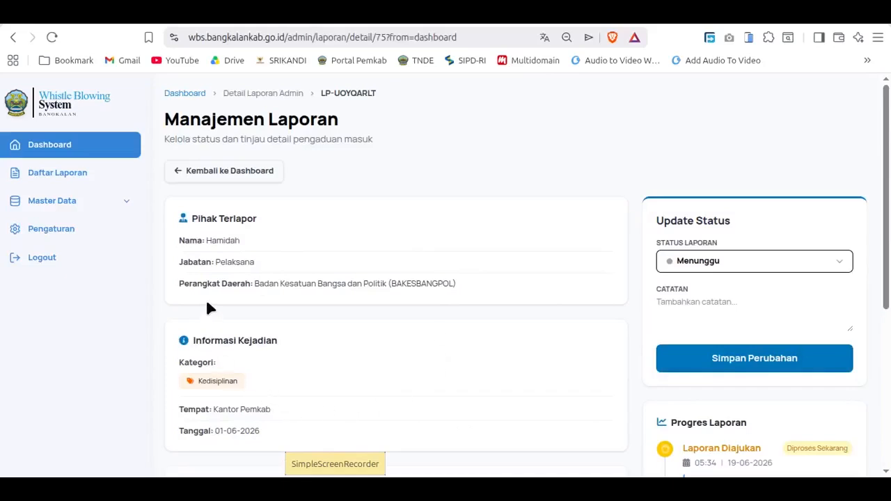
scroll(321, 282, "down", 1)
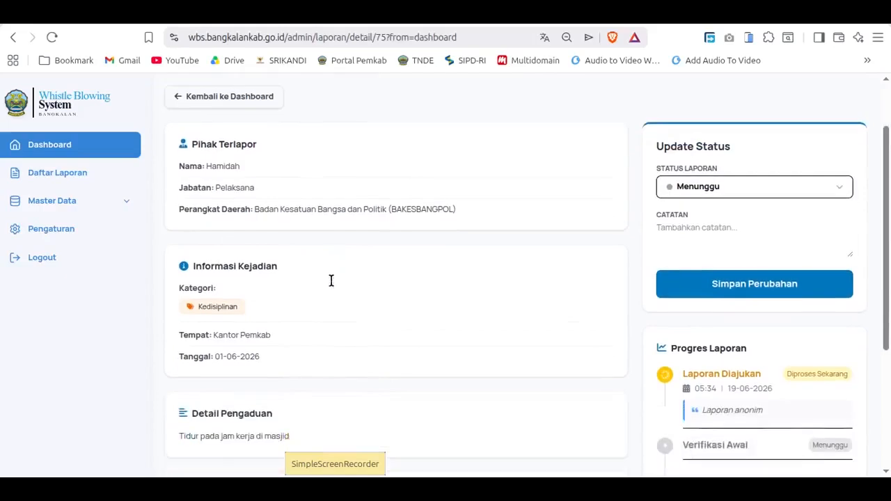
scroll(331, 284, "down", 2)
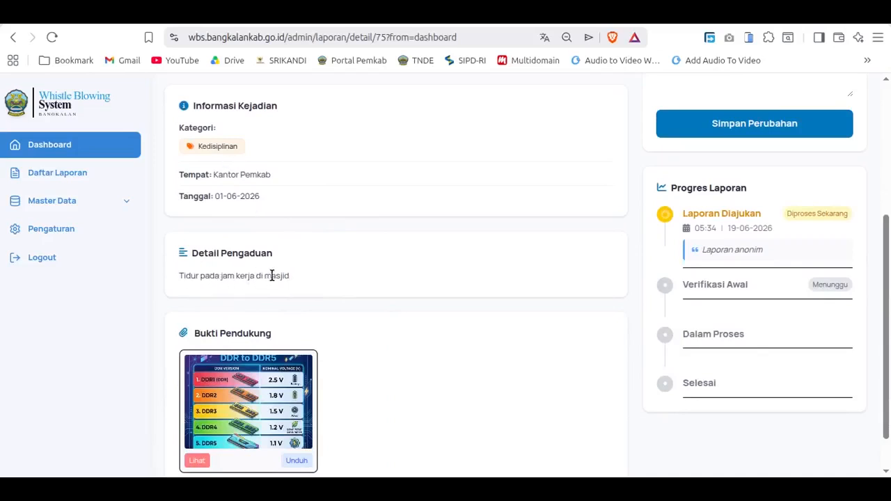
scroll(288, 362, "down", 1)
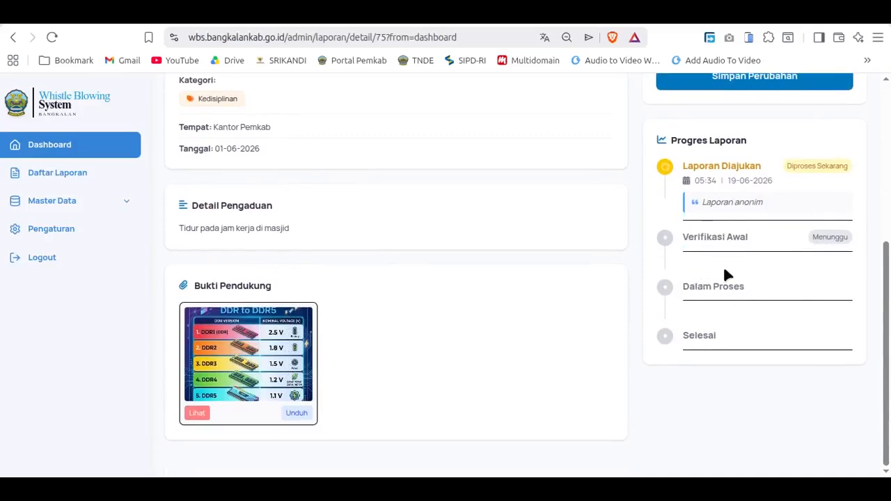
Step: Select Diverifikasi as the report's new Status Laporan
scroll(730, 262, "up", 4)
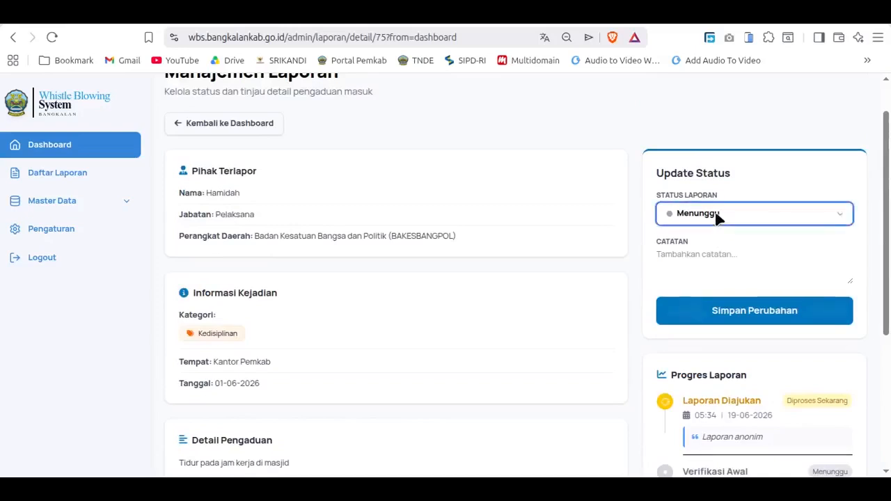
left_click(718, 215)
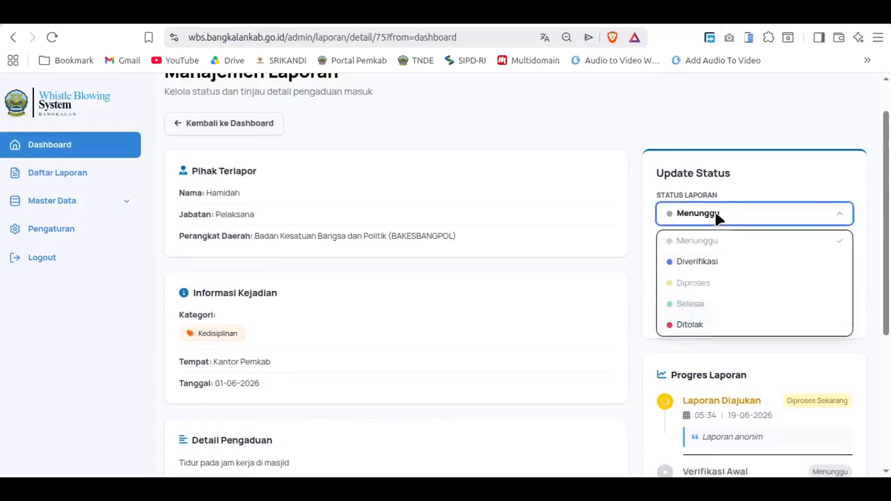
left_click(717, 263)
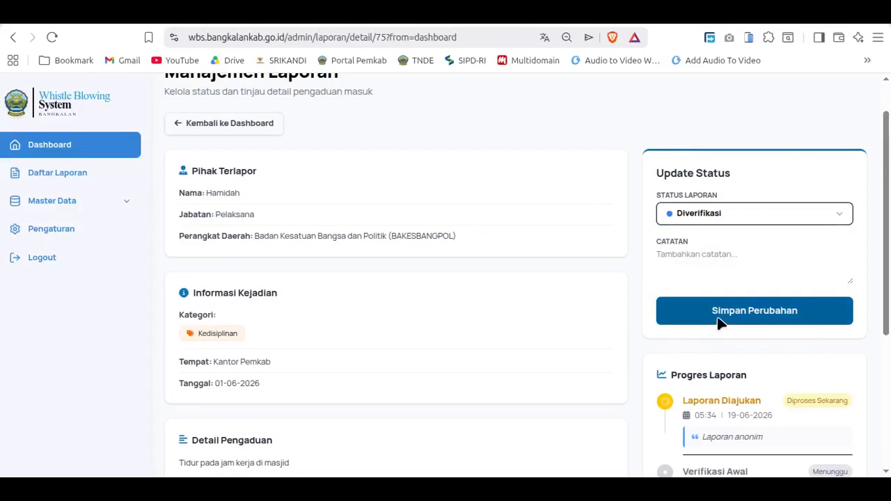
left_click(711, 214)
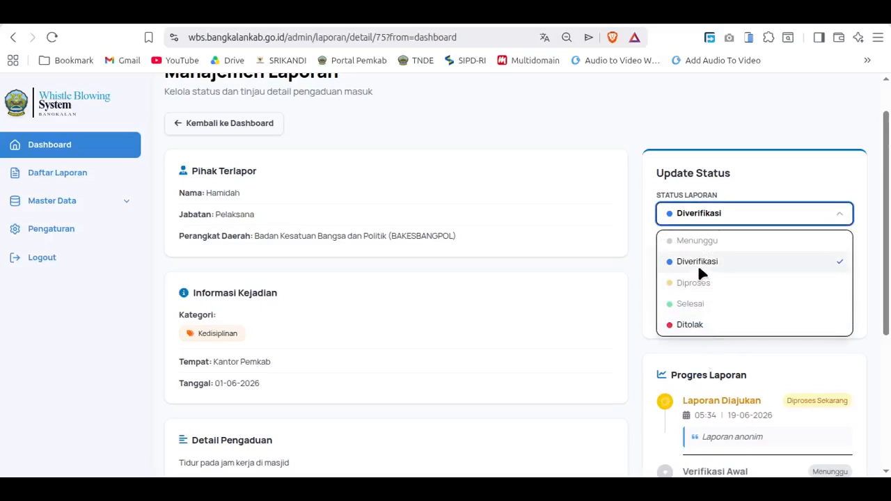
left_click(630, 269)
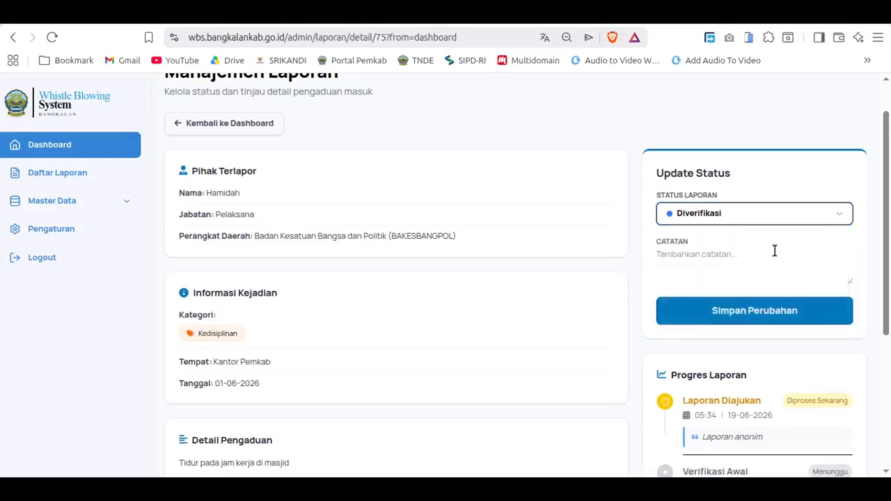
Step: Add the Catatan note "sedang di proses" and save the report's status update, accepting the confirmation
left_click(700, 252)
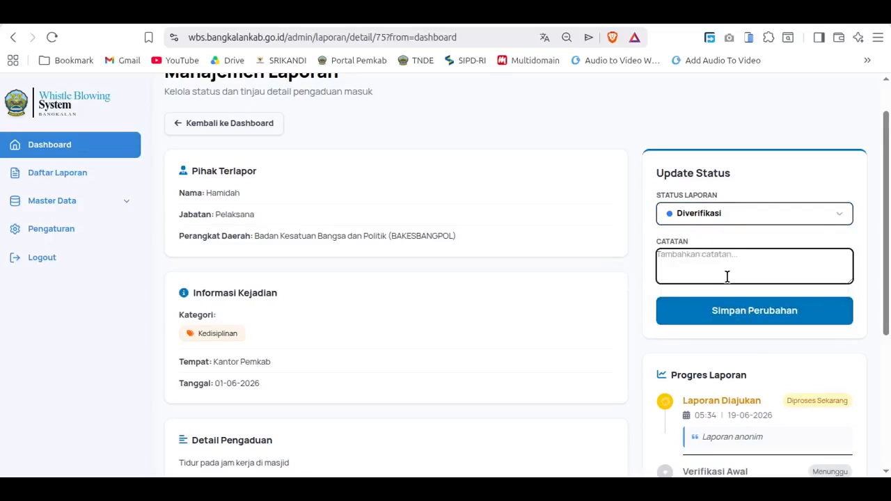
type("sedang")
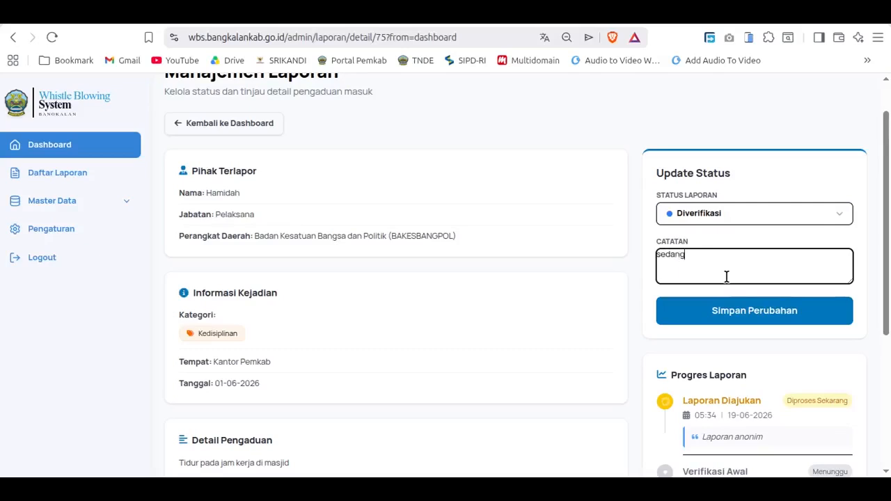
type(" di proses")
left_click(745, 319)
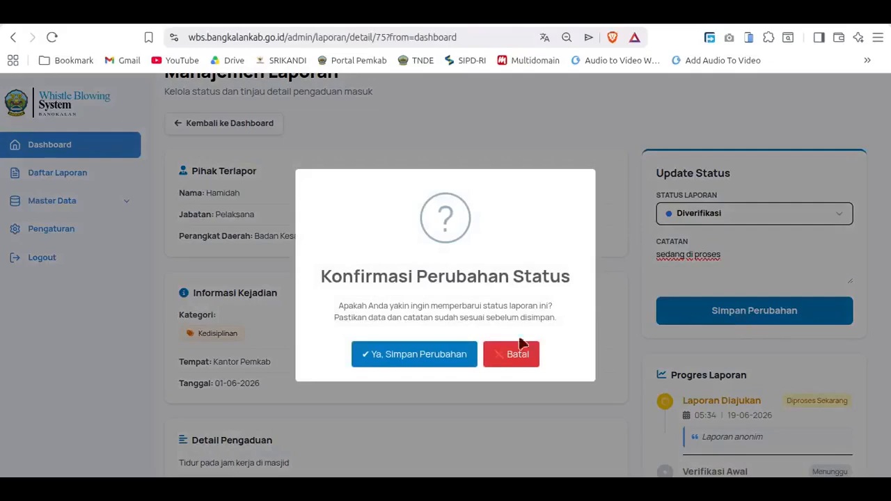
left_click(434, 358)
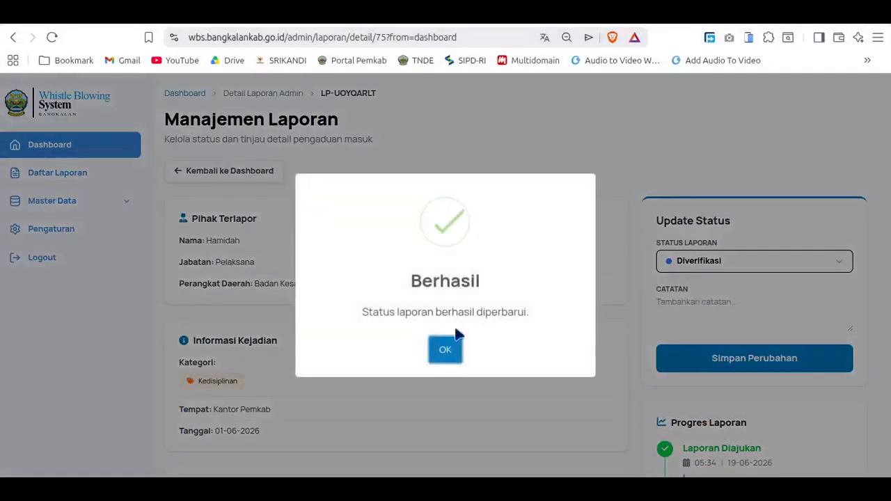
left_click(445, 349)
Step: Check the updated Progres Laporan timeline and select Diproses as the report's Status Laporan
scroll(288, 359, "down", 3)
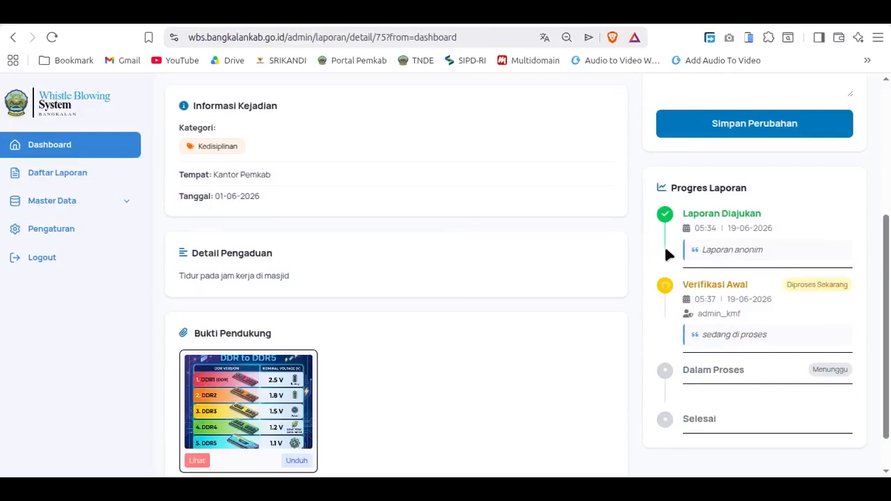
scroll(700, 260, "up", 3)
scroll(718, 305, "down", 1)
scroll(717, 305, "down", 1)
left_click(710, 109)
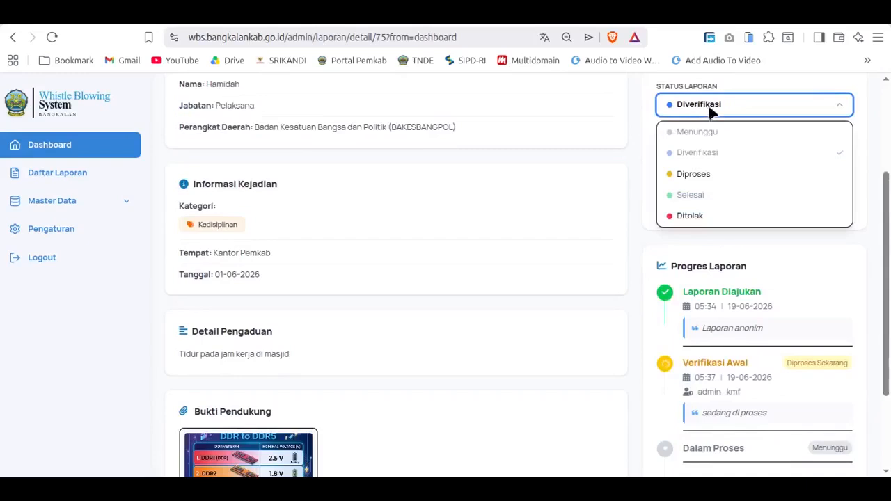
left_click(709, 179)
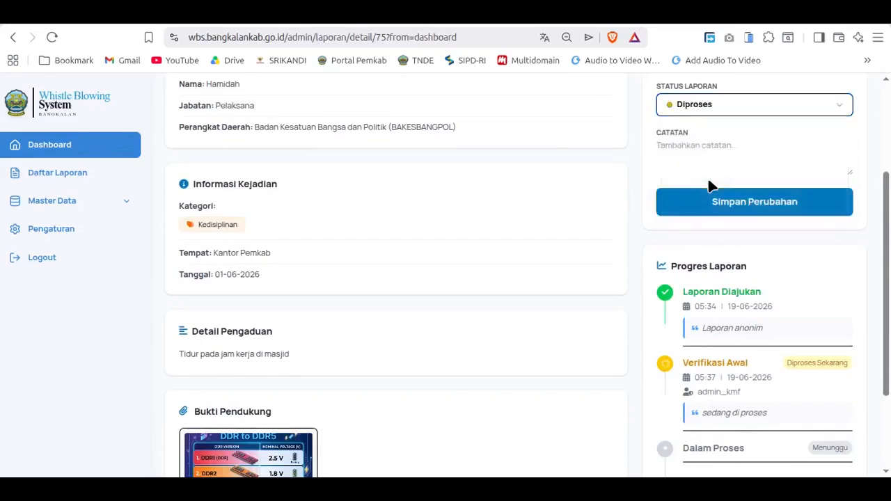
Step: Enter the Catatan note "ybs dipanggil / diberi teguran tertulis" for the Diproses status
left_click(714, 154)
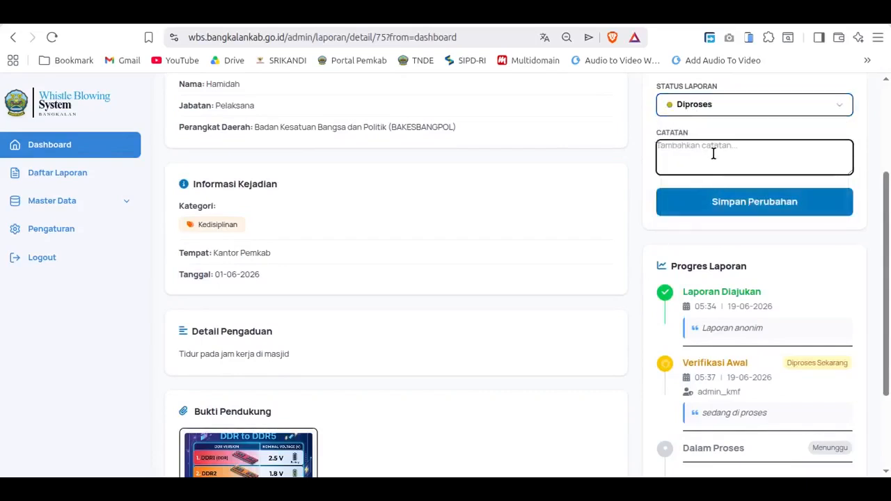
type("yd")
key("BackSpace")
key("BackSpace")
type("wbs")
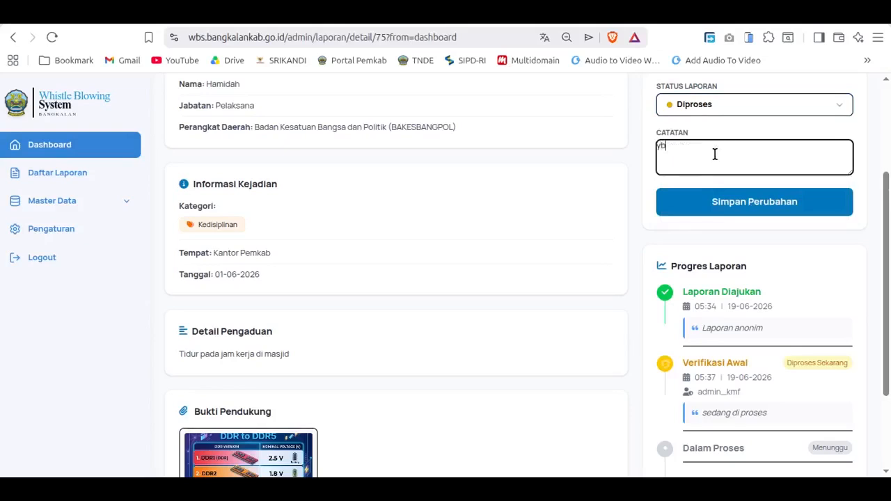
type(" dipanggil / diberi tegura")
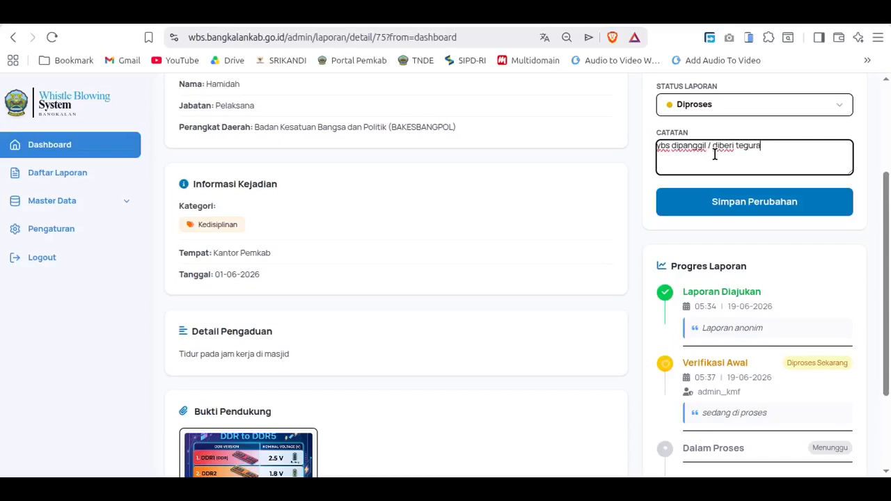
type("n tertulis")
Step: Save the Diproses status change and confirm the update
scroll(705, 253, "down", 1)
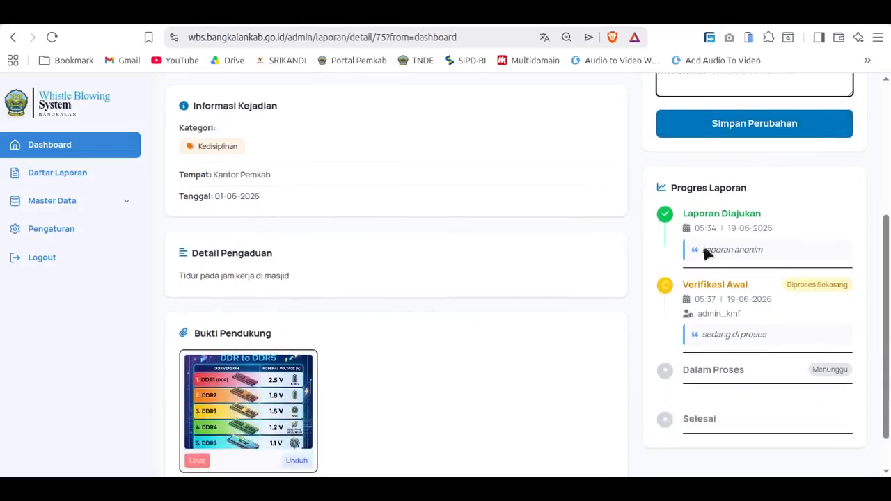
left_click(738, 136)
left_click(447, 359)
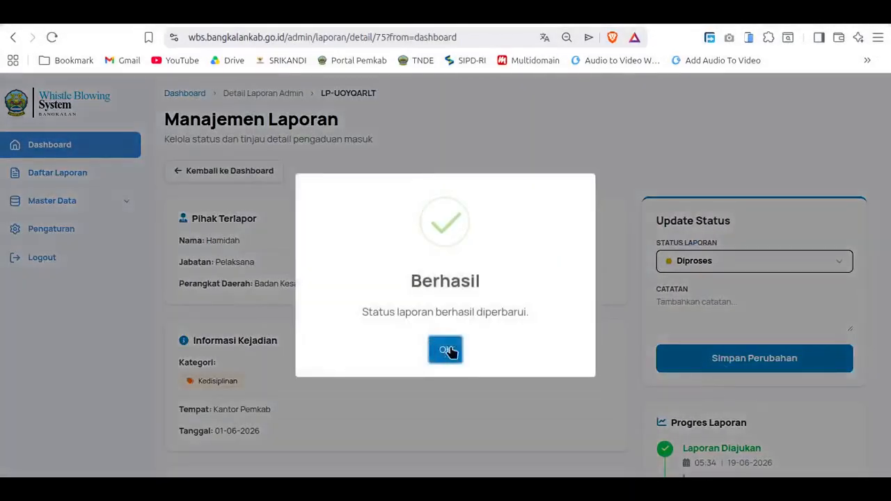
left_click(446, 349)
Step: Check the Dalam Proses entry in the Progres Laporan timeline and select Selesai as the report's Status Laporan
scroll(731, 346, "down", 3)
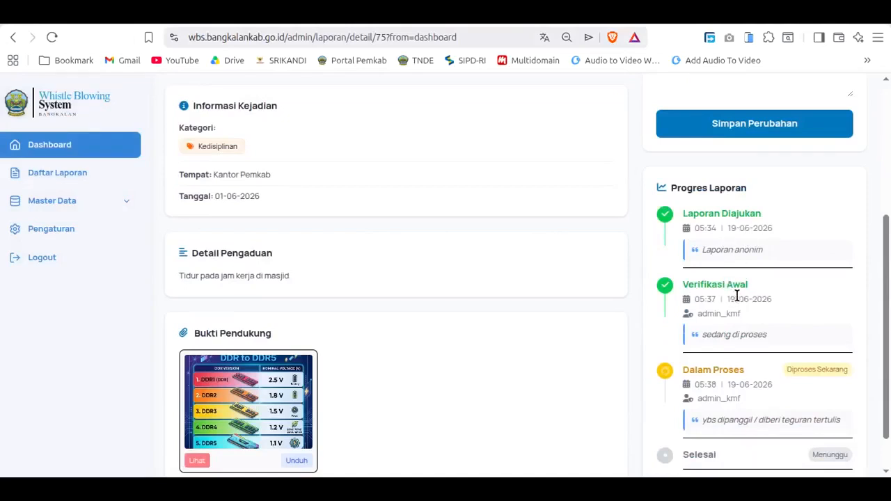
scroll(732, 295, "down", 1)
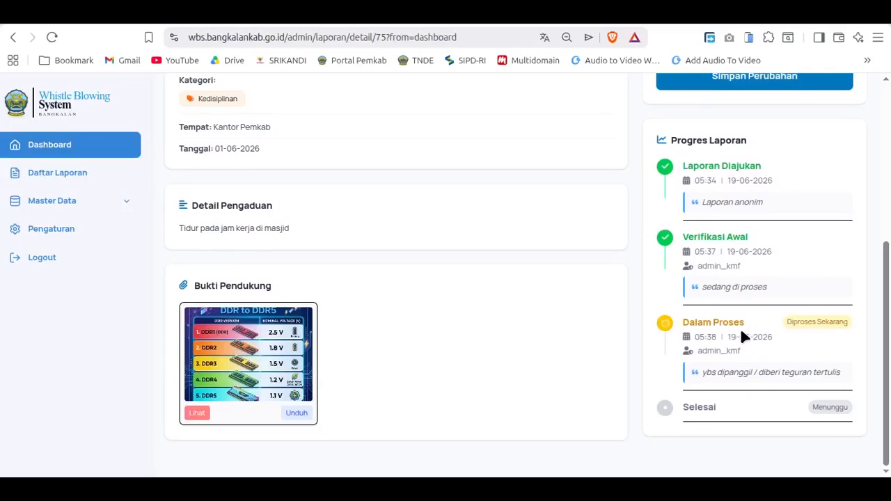
scroll(774, 341, "up", 5)
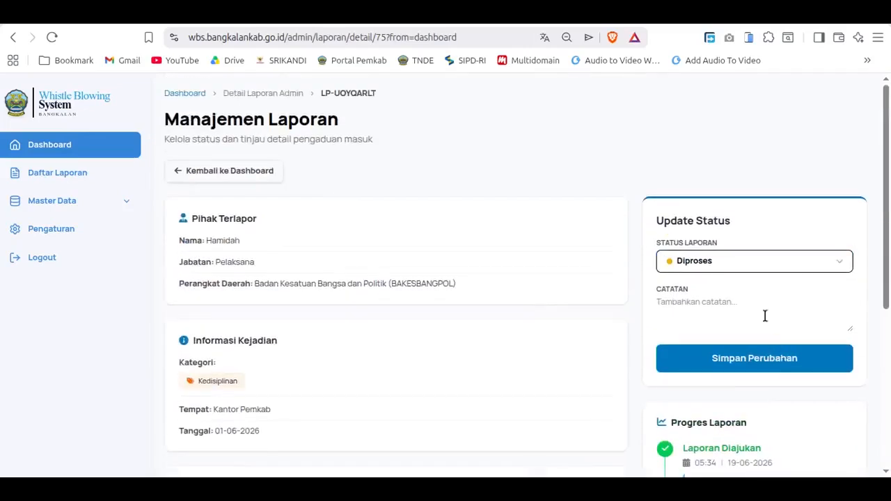
left_click(726, 262)
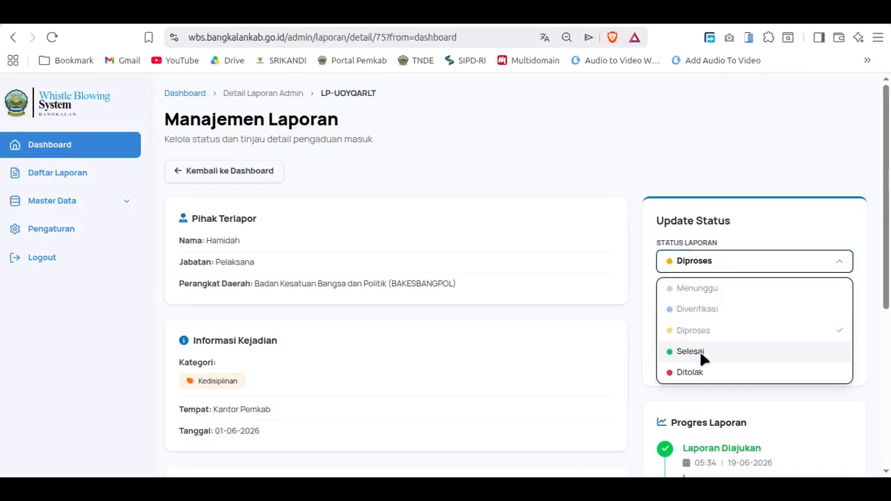
left_click(701, 358)
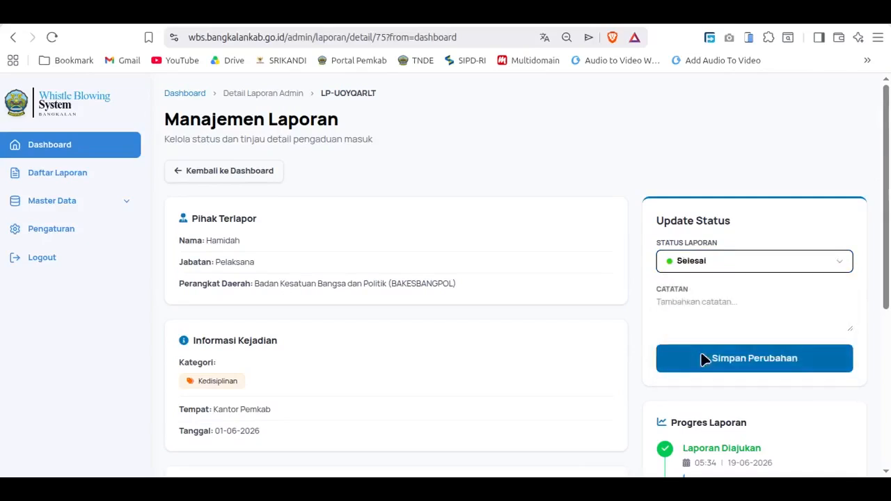
Step: Enter the Catatan note "bla..bla" for the Selesai status
left_click(699, 317)
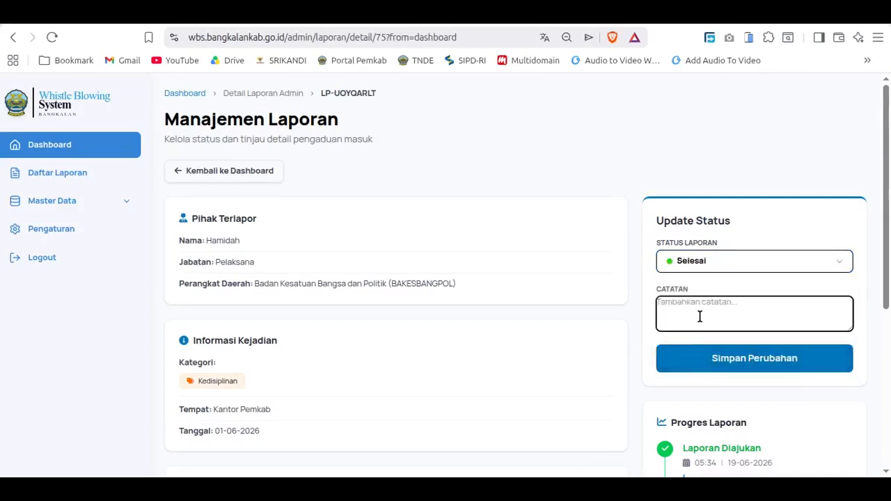
type("vb")
type("la..v")
type("bla")
key("Left")
key("Left")
key("Left")
key("Left")
key("Left")
key("Left")
key("BackSpace")
Step: Save the Selesai status change and confirm the update
scroll(689, 317, "down", 2)
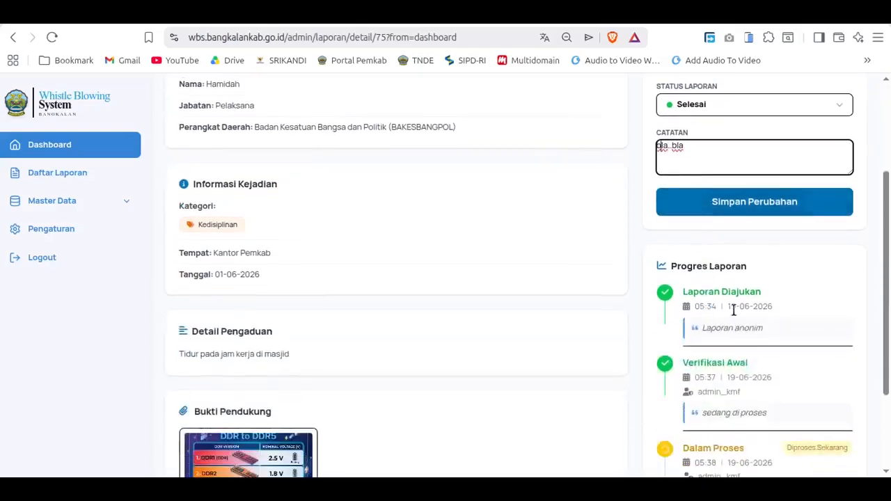
left_click(745, 212)
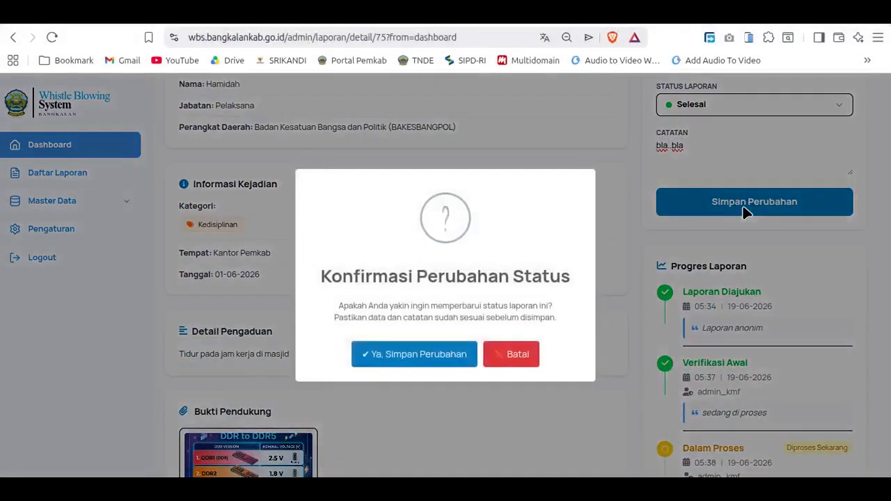
left_click(421, 355)
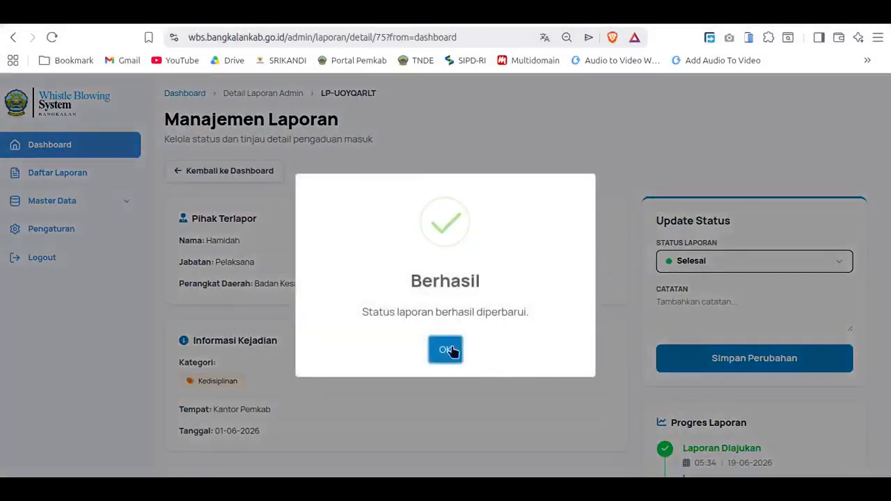
left_click(449, 351)
Step: Check the status options of the completed report, and return to the dashboard's Laporan Terbaru list
left_click(710, 257)
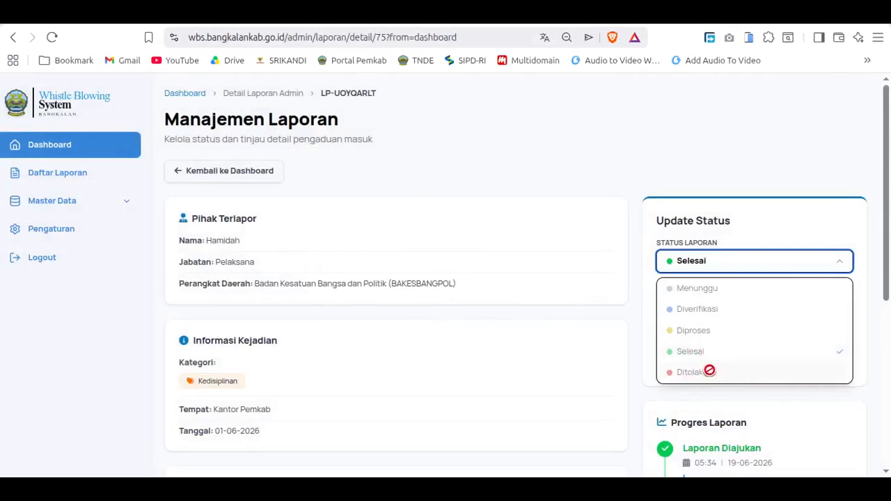
left_click(647, 166)
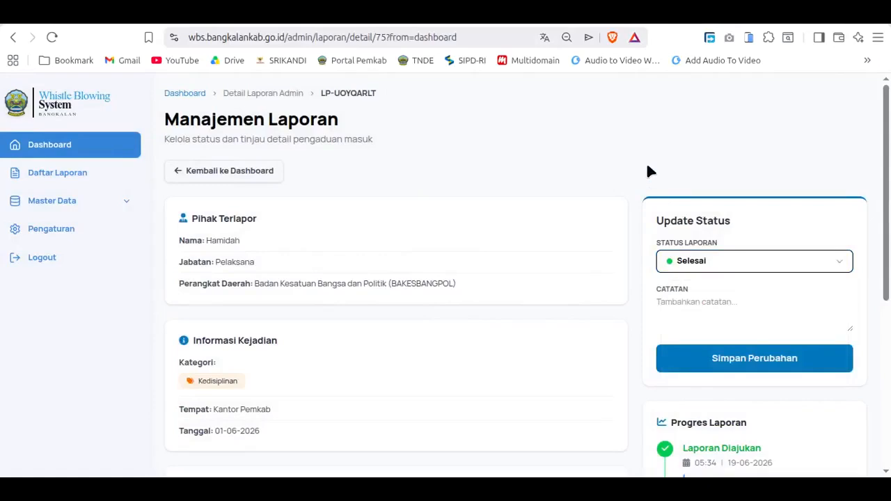
left_click(219, 174)
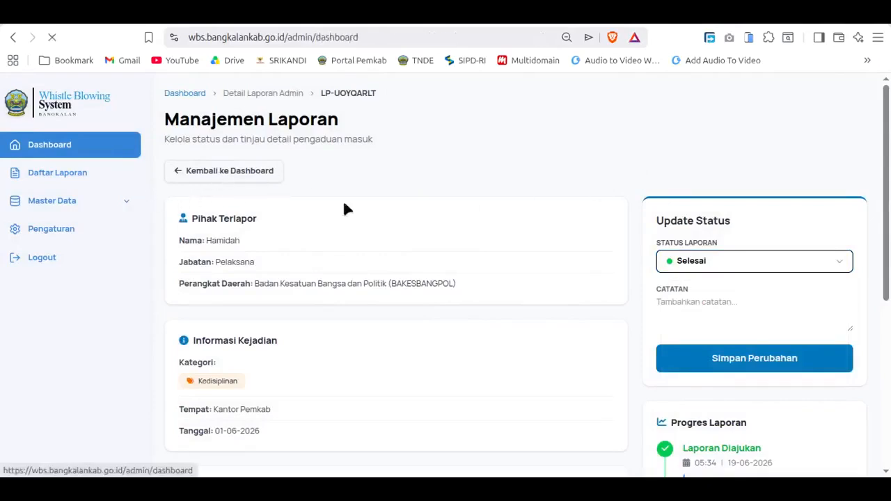
scroll(482, 259, "down", 5)
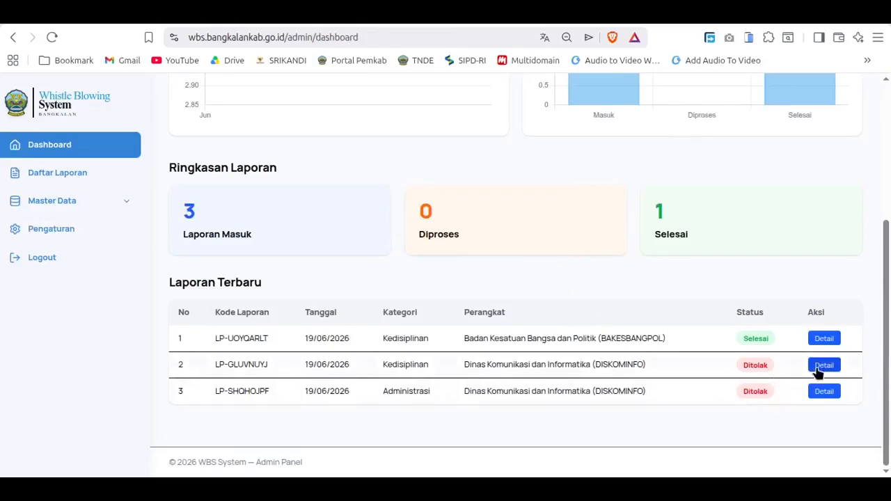
Step: Open the details of the second report in Laporan Terbaru and review its rejection reason, complaint and supporting evidence
left_click(823, 369)
scroll(766, 335, "down", 2)
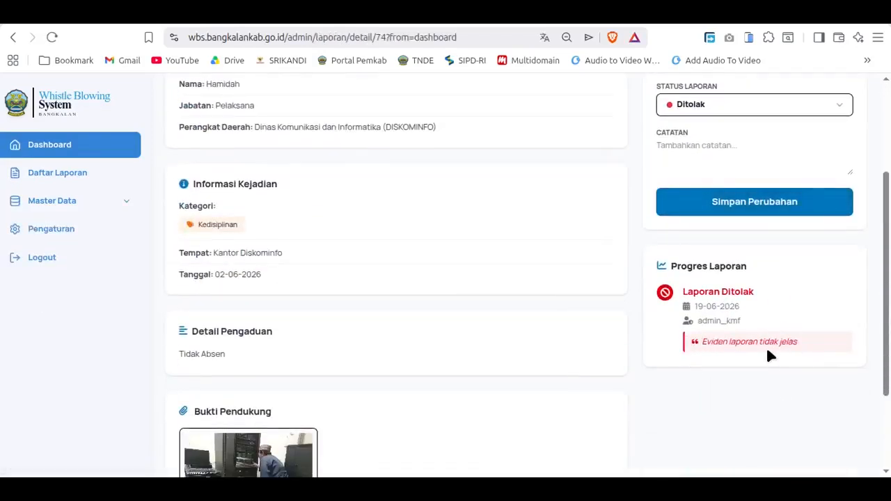
scroll(597, 432, "down", 1)
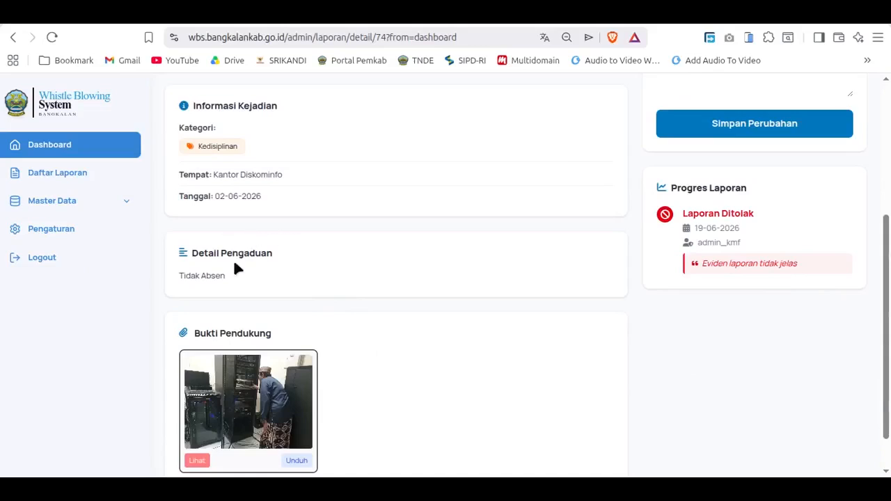
scroll(251, 279, "down", 1)
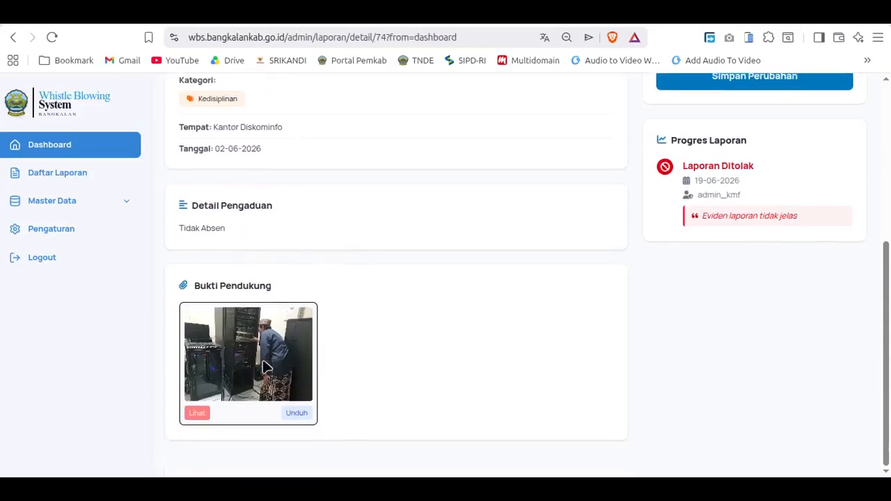
scroll(499, 407, "up", 2)
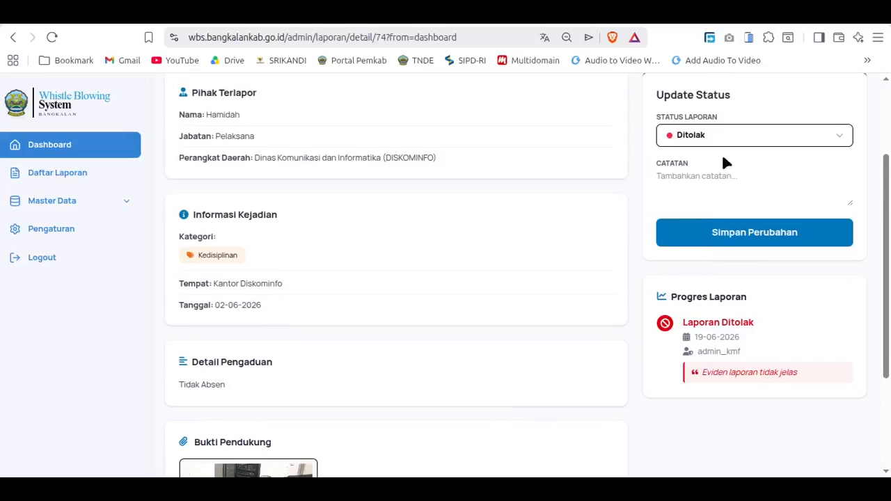
scroll(746, 357, "up", 2)
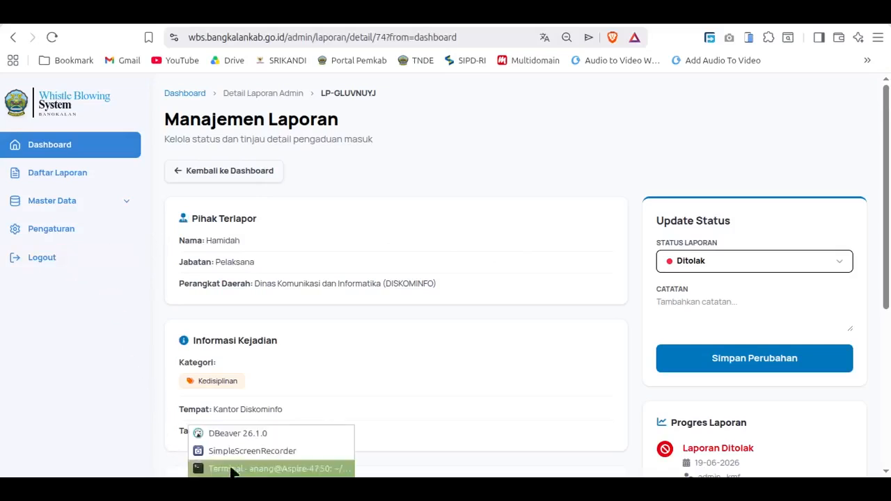
left_click(237, 450)
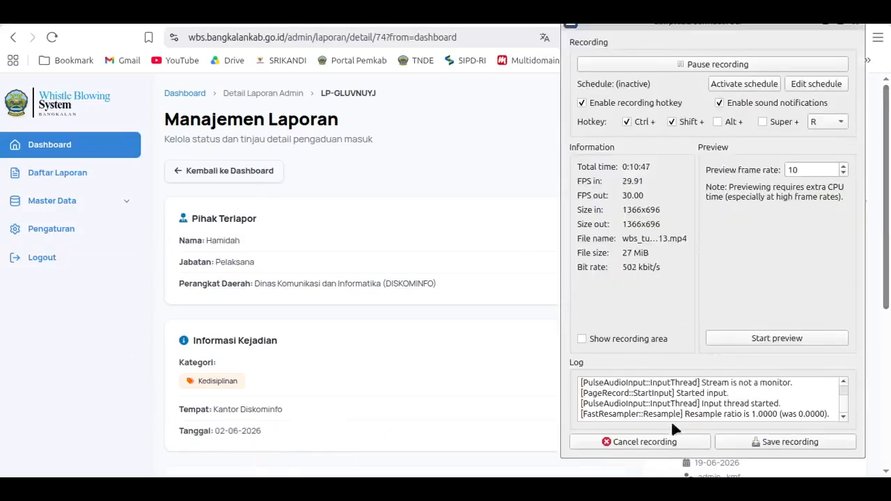